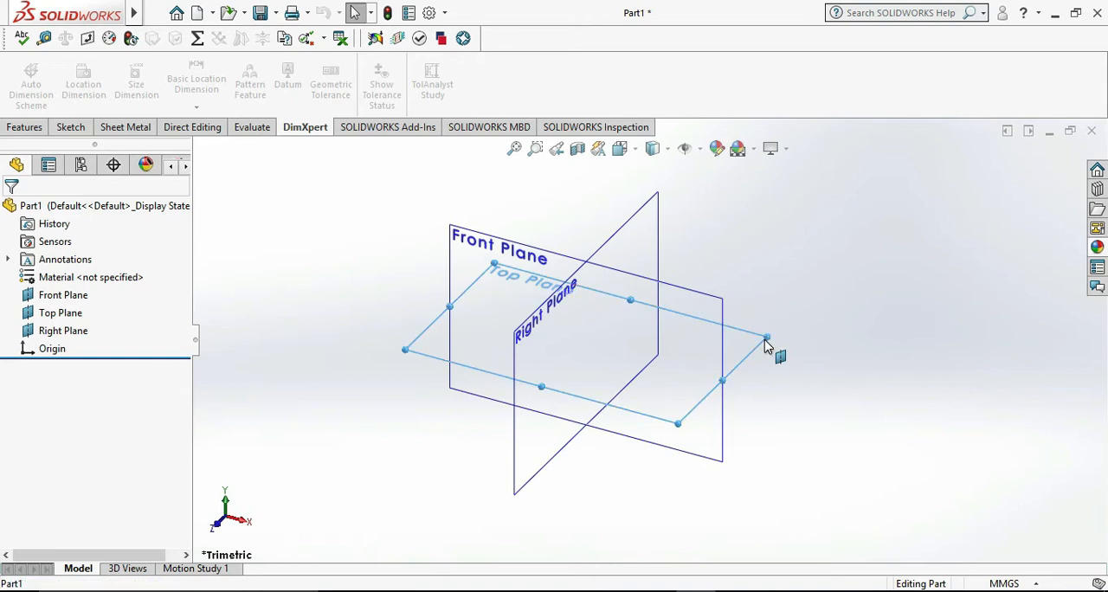
Start a sketch on the Top Plane and consult the reference drawing in Photos before returning to SOLIDWORKS
left_click(786, 314)
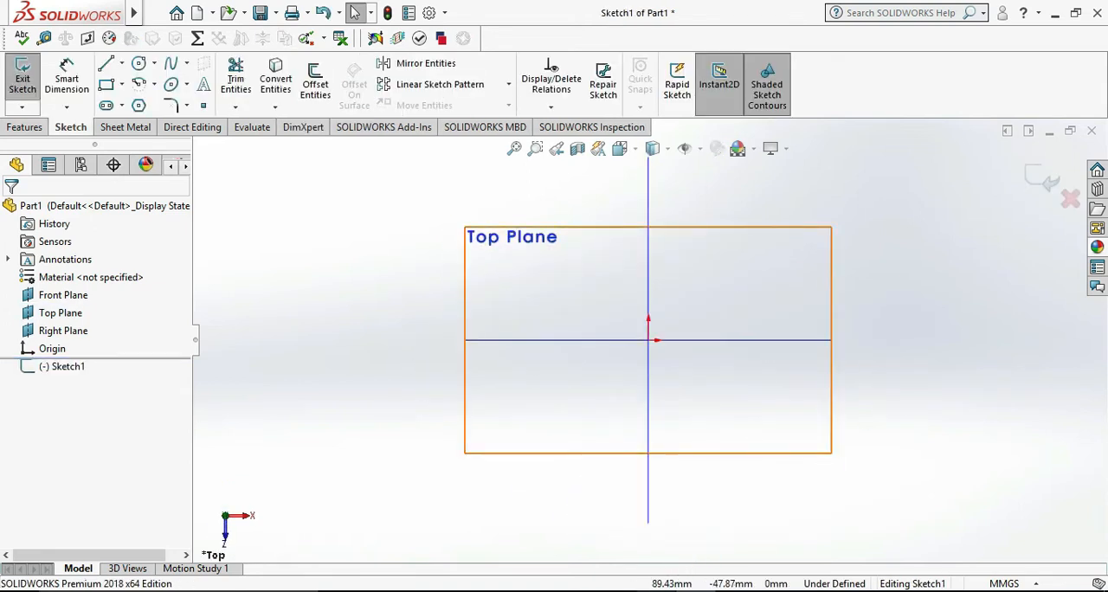
key("alt+Tab")
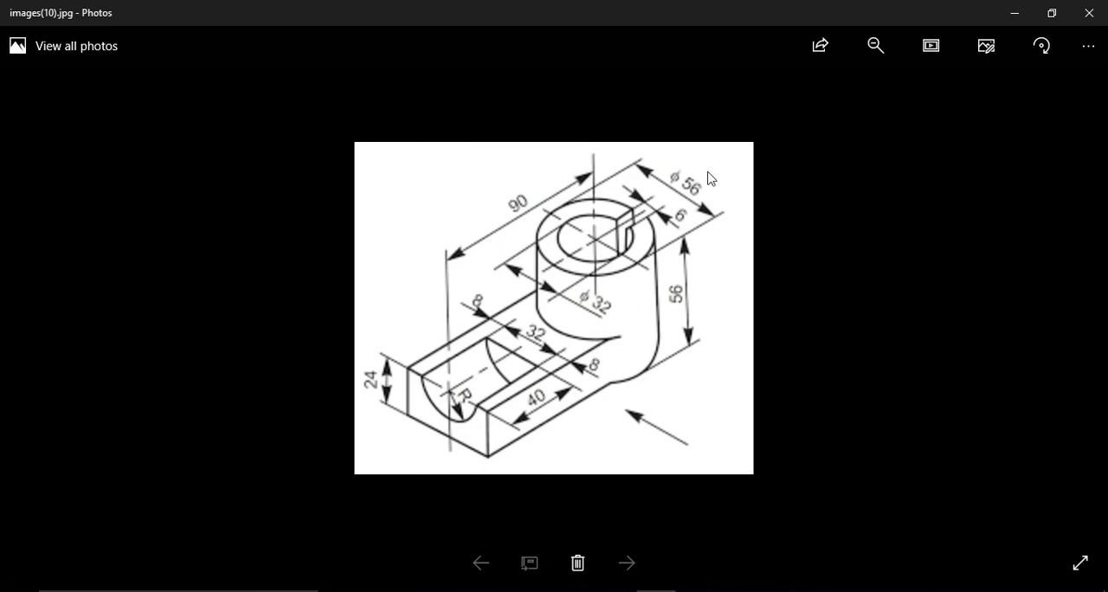
mouse_move(655, 590)
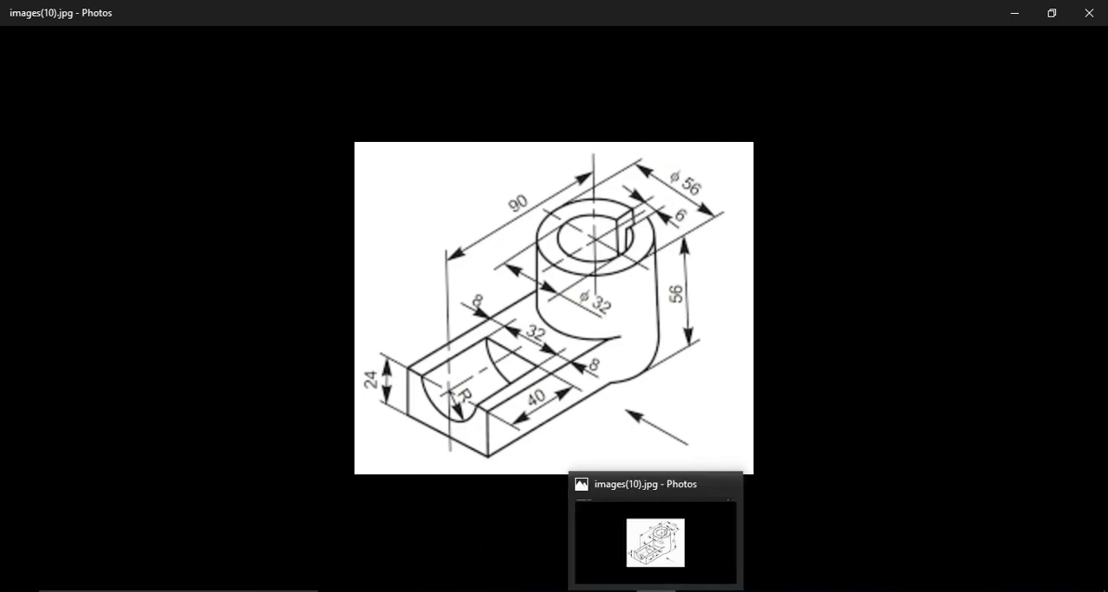
left_click(655, 590)
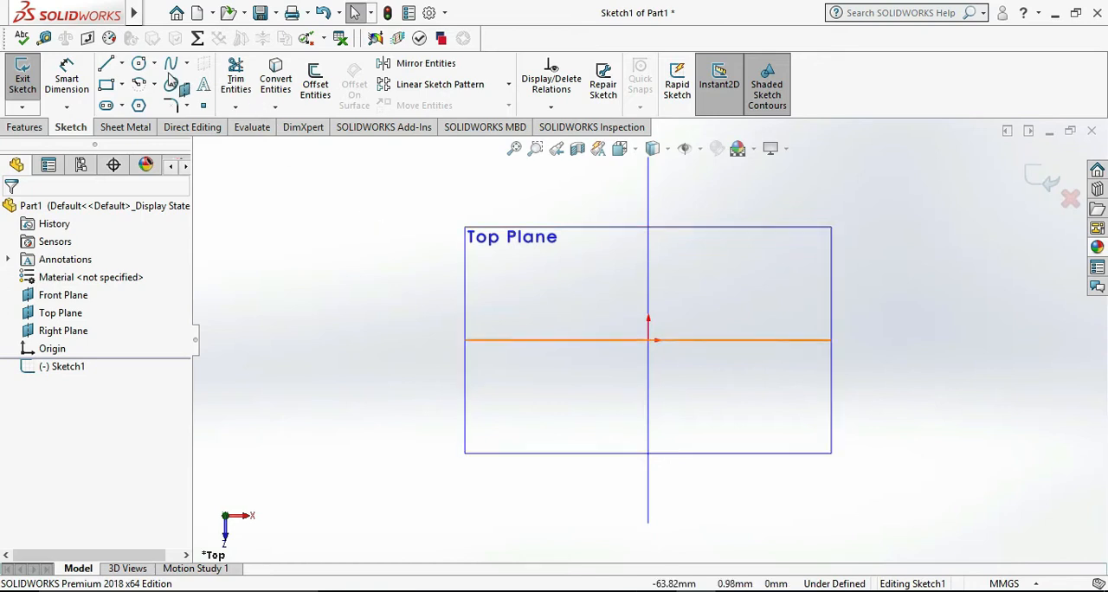
Draw a circle centred on the origin and dimension its diameter to 56 mm
left_click(138, 63)
left_click(648, 340)
left_click(608, 331)
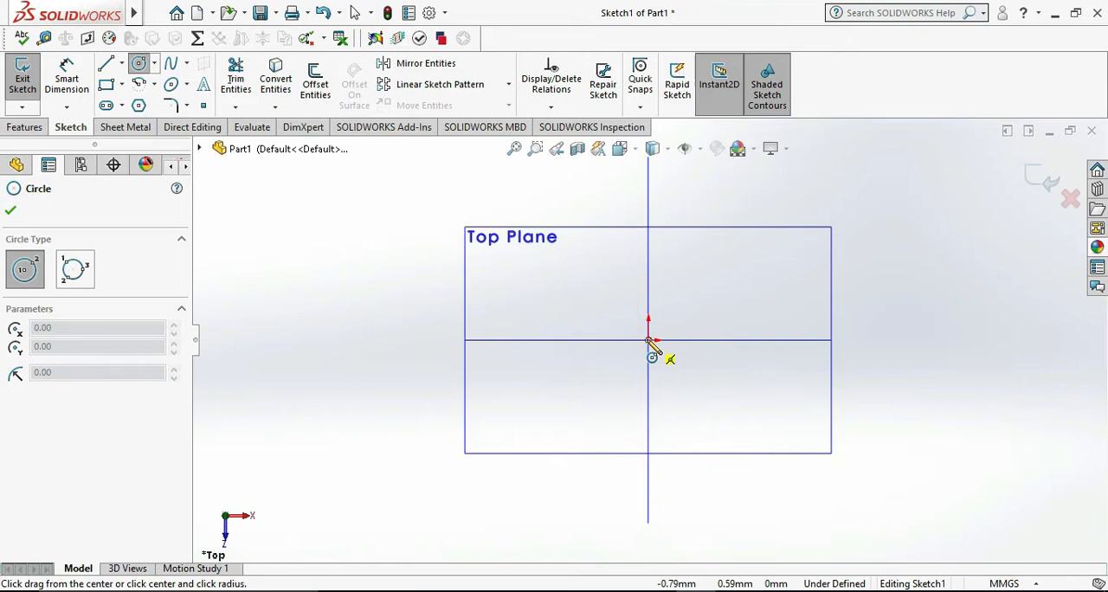
left_click(595, 368)
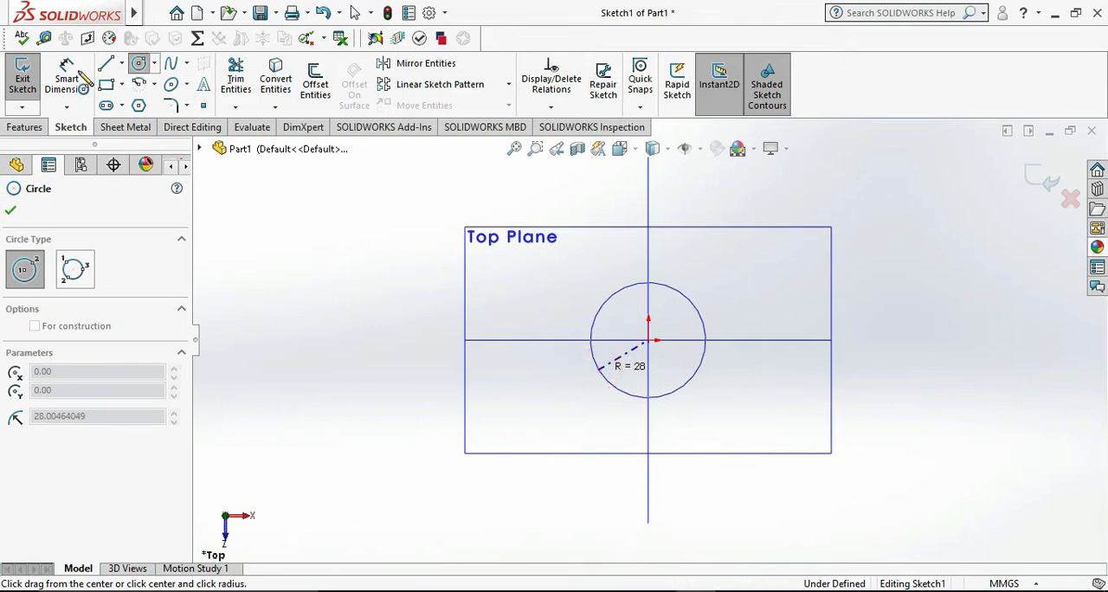
left_click(80, 75)
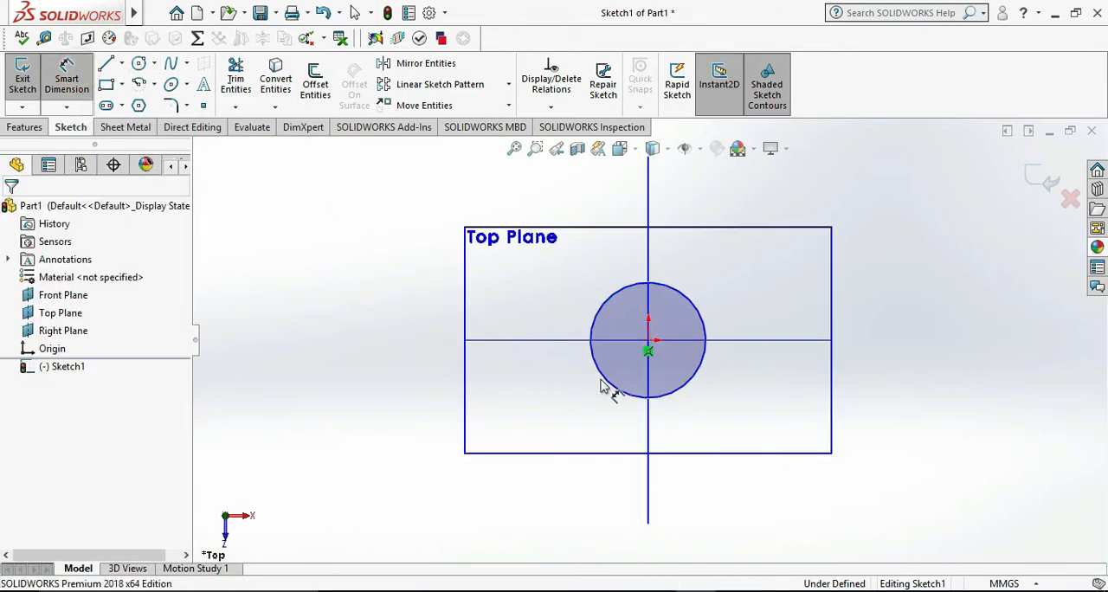
left_click(692, 387)
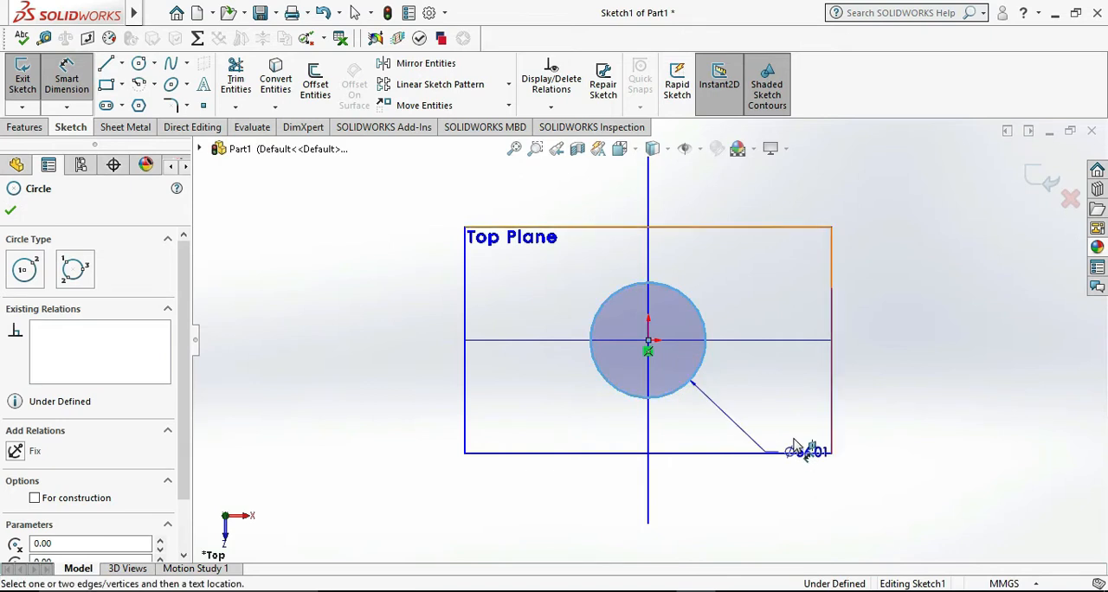
left_click(794, 443)
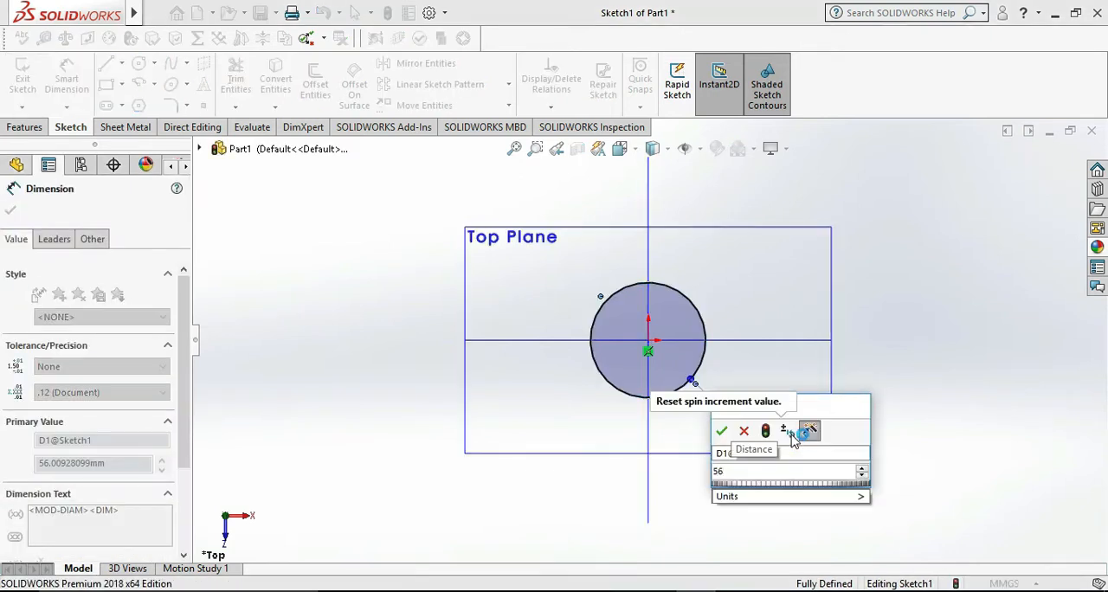
key("Return")
left_click(875, 423)
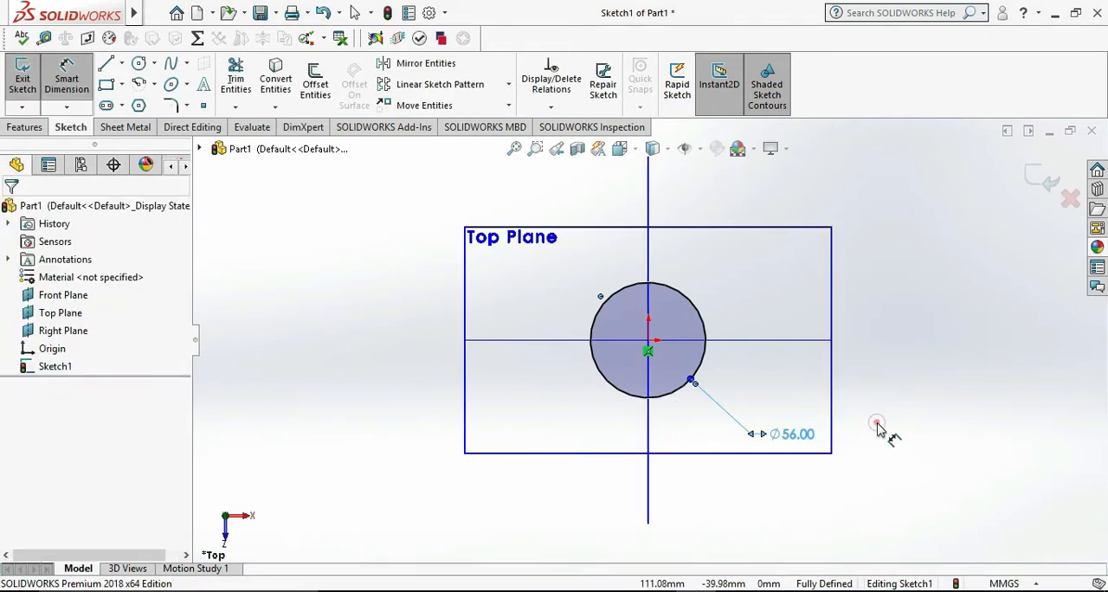
Draw a smaller concentric circle at the origin and dimension its diameter to 32 mm
left_click(139, 64)
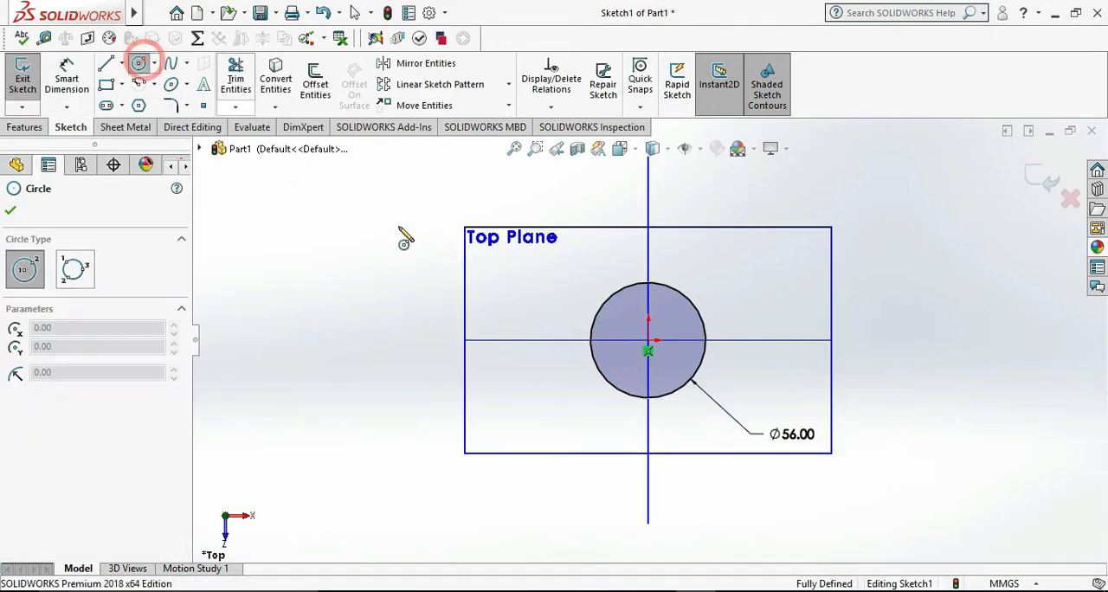
left_click(648, 342)
left_click(662, 362)
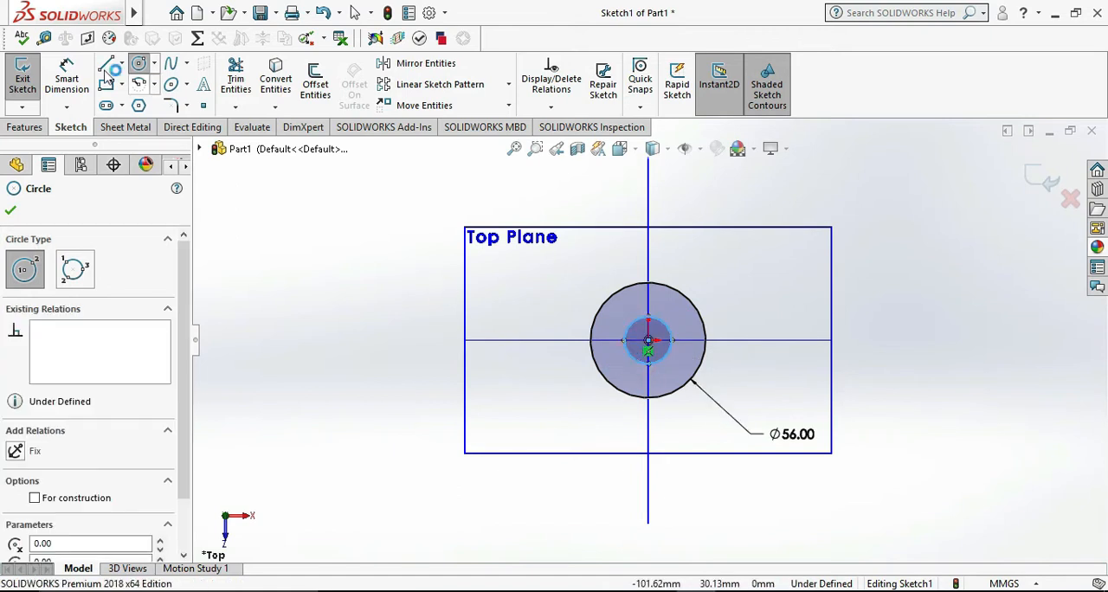
left_click(70, 76)
left_click(665, 359)
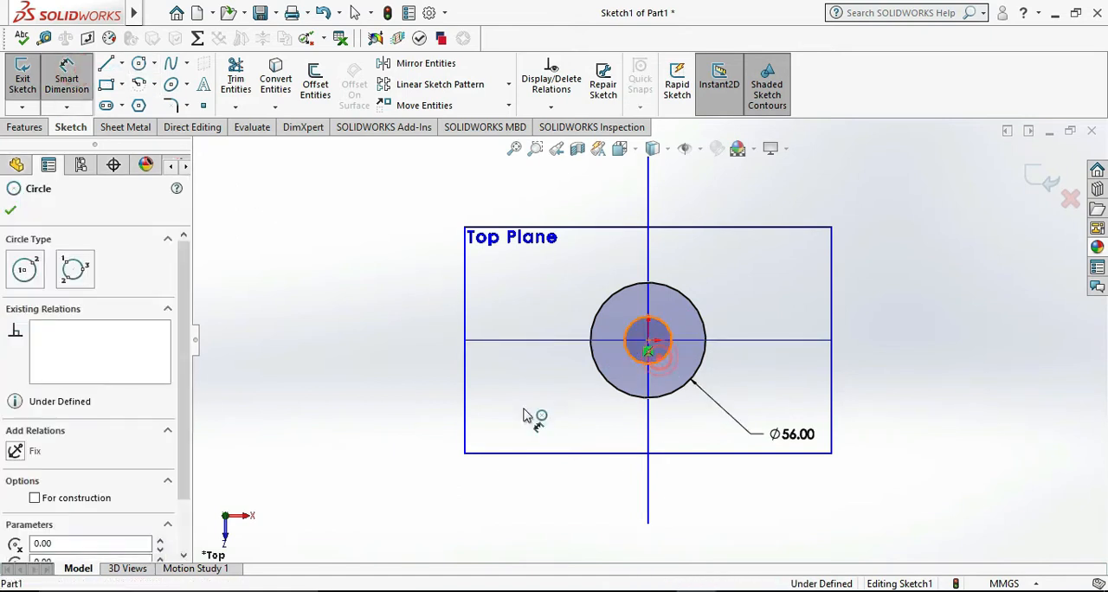
left_click(524, 414)
type("32")
key("Return")
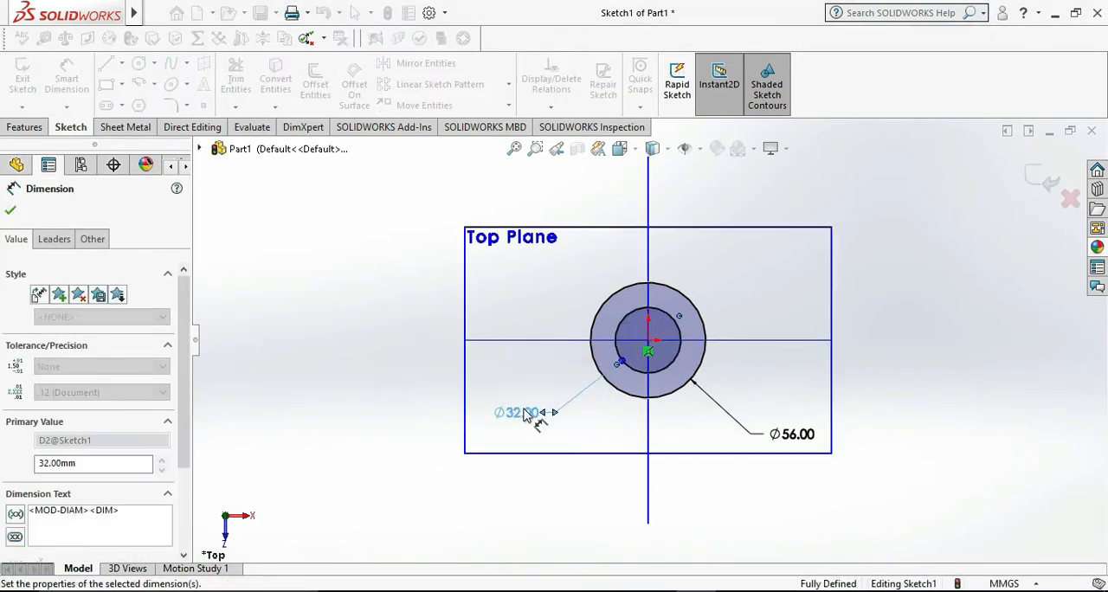
left_click(923, 379)
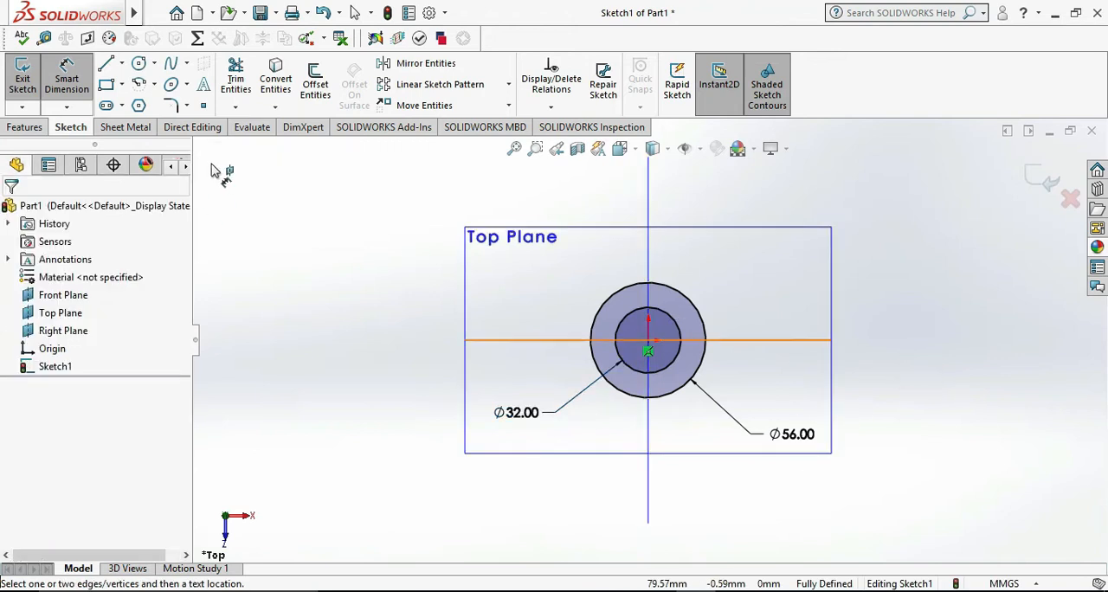
Close the sketch, extrude the ring profile 56 mm as a blind boss, and check the reference drawing in Photos
left_click(23, 69)
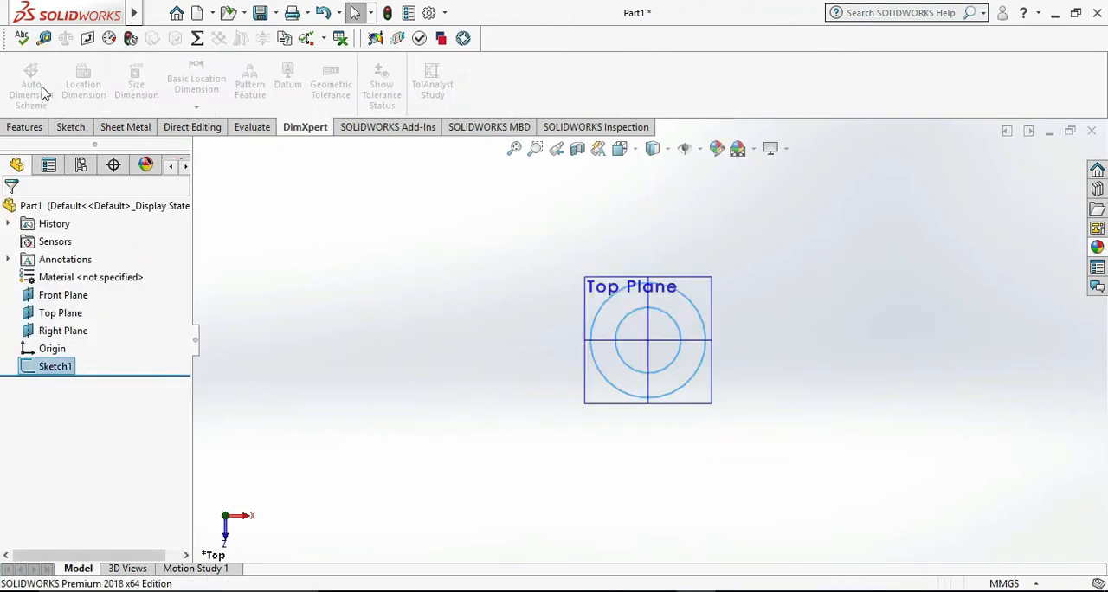
left_click(26, 127)
left_click(29, 82)
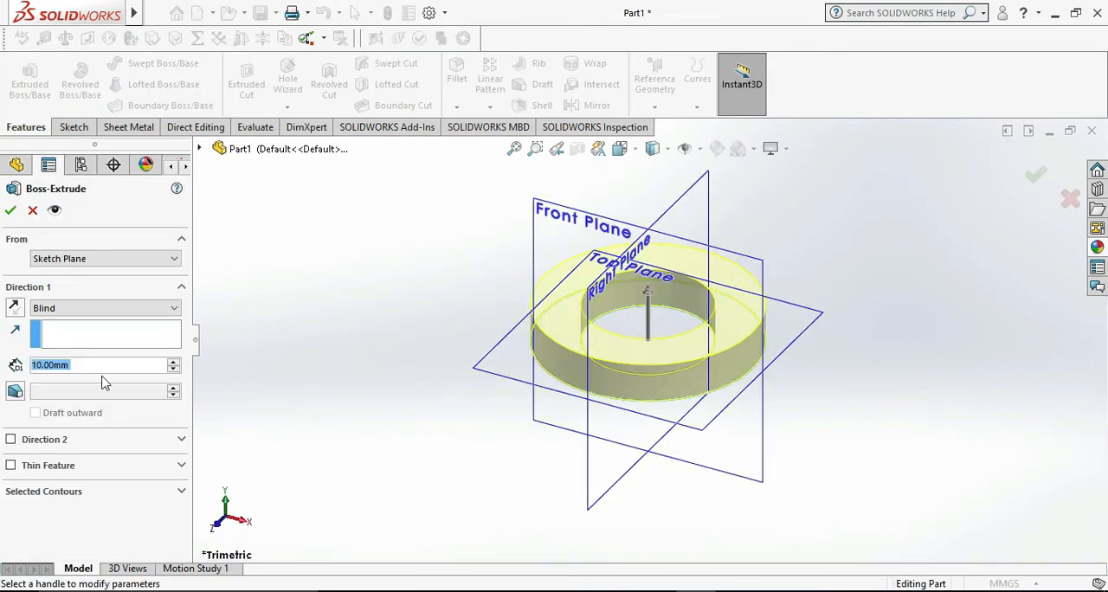
type("56")
key("Return")
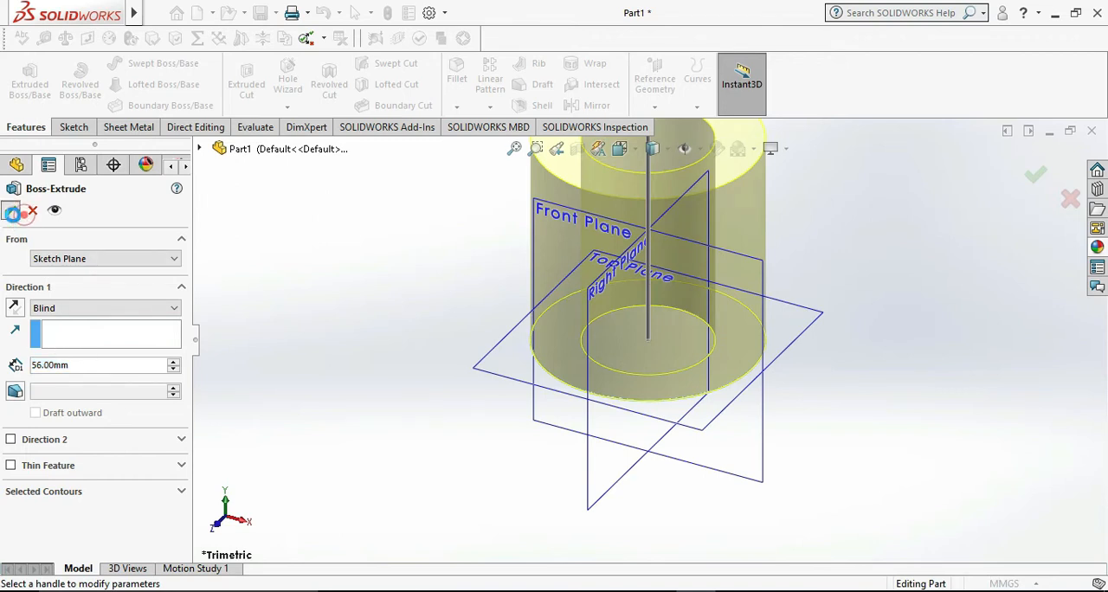
left_click(10, 211)
scroll(505, 378, "up", 4)
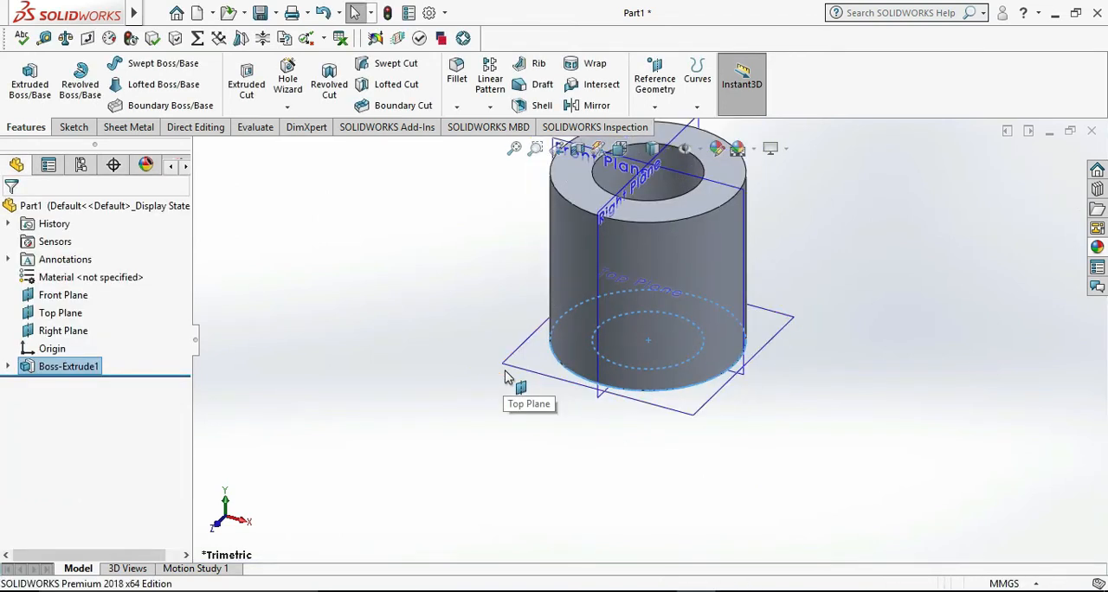
left_click(655, 590)
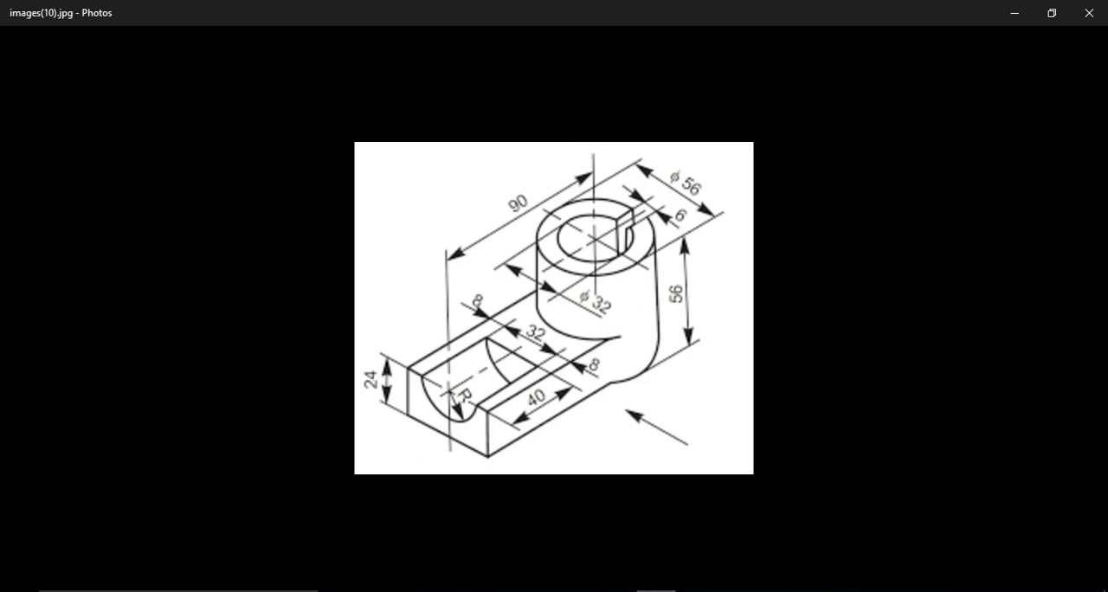
left_click(655, 591)
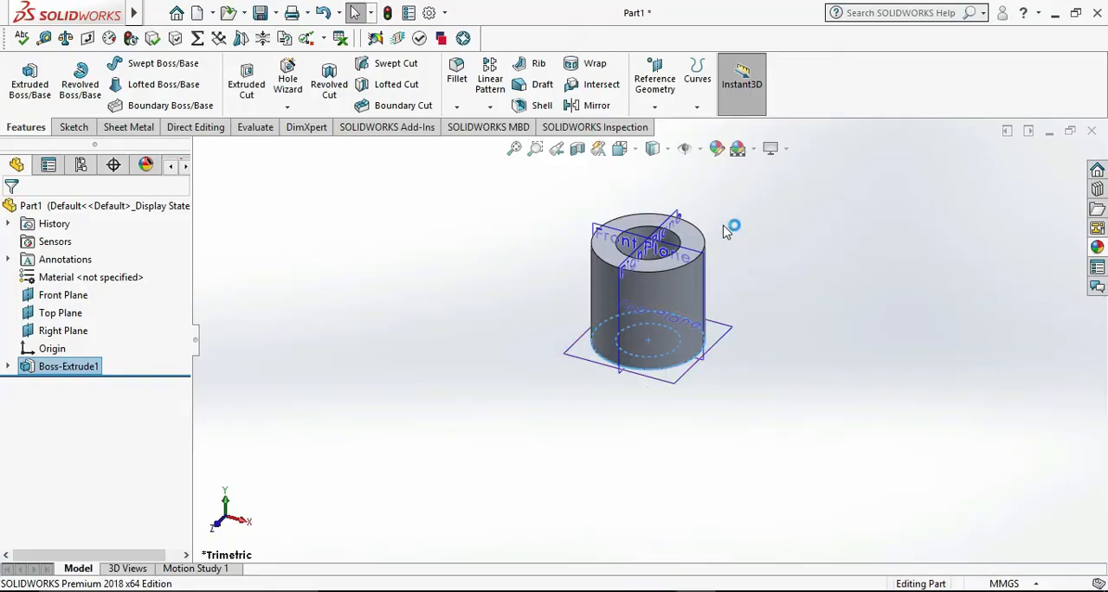
right_click(729, 344)
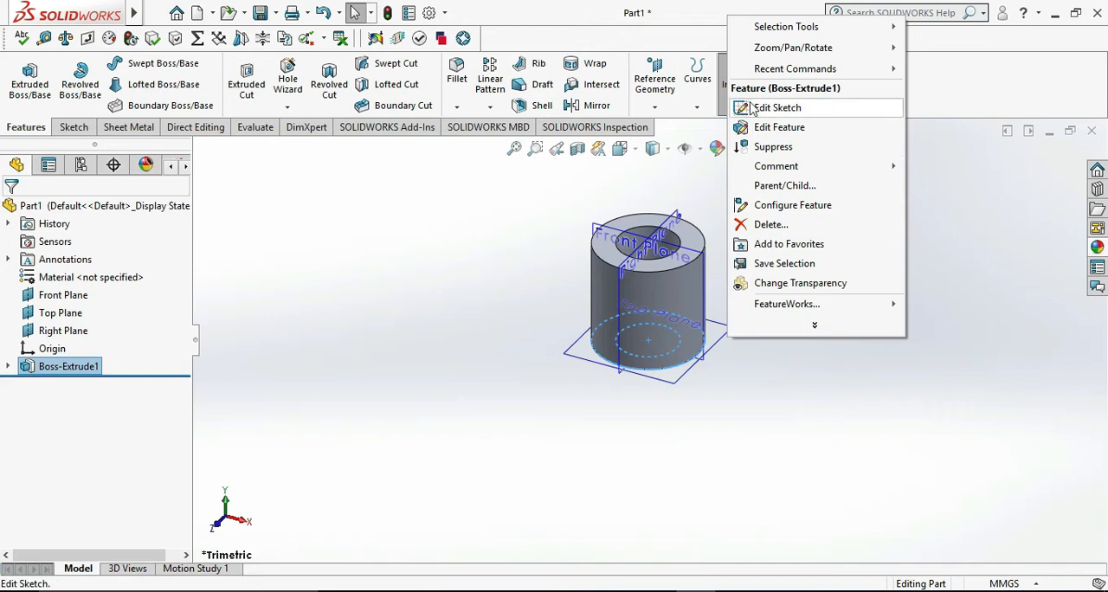
right_click(714, 348)
left_click(749, 321)
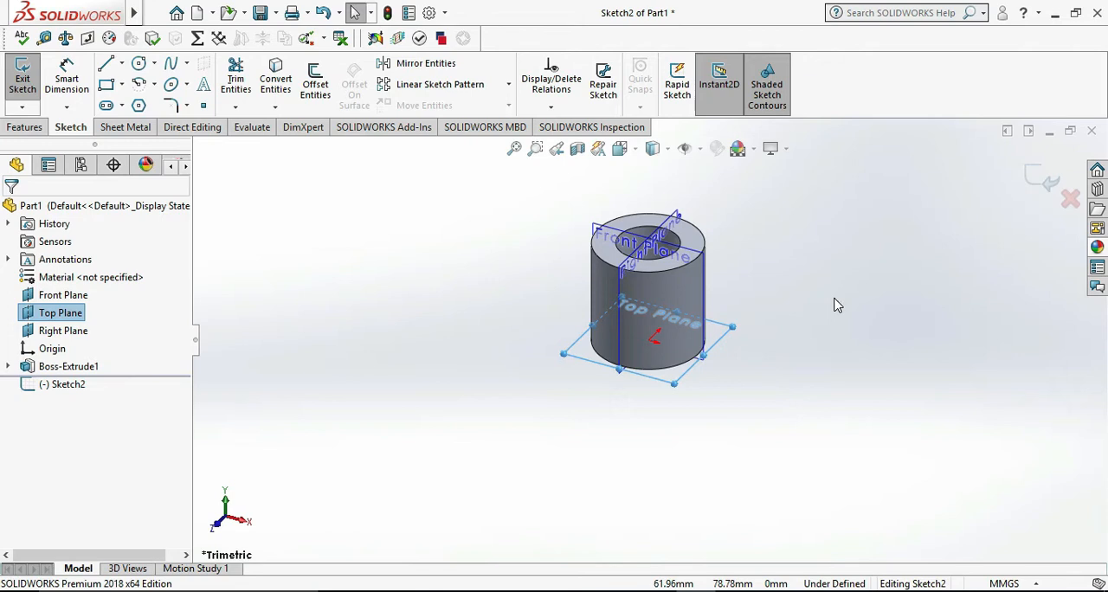
left_click(834, 303)
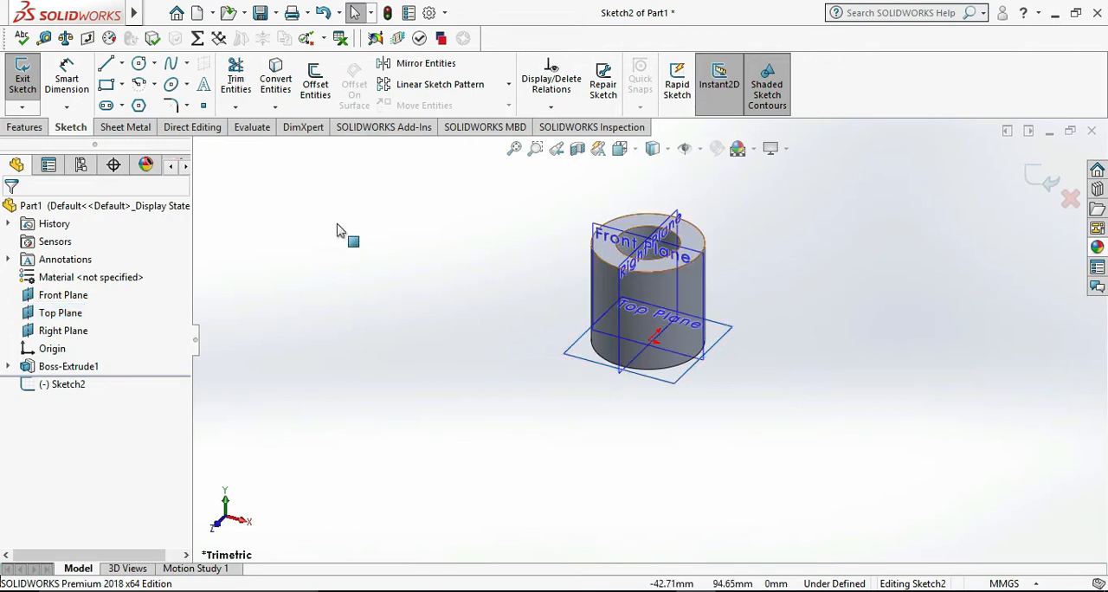
left_click(26, 84)
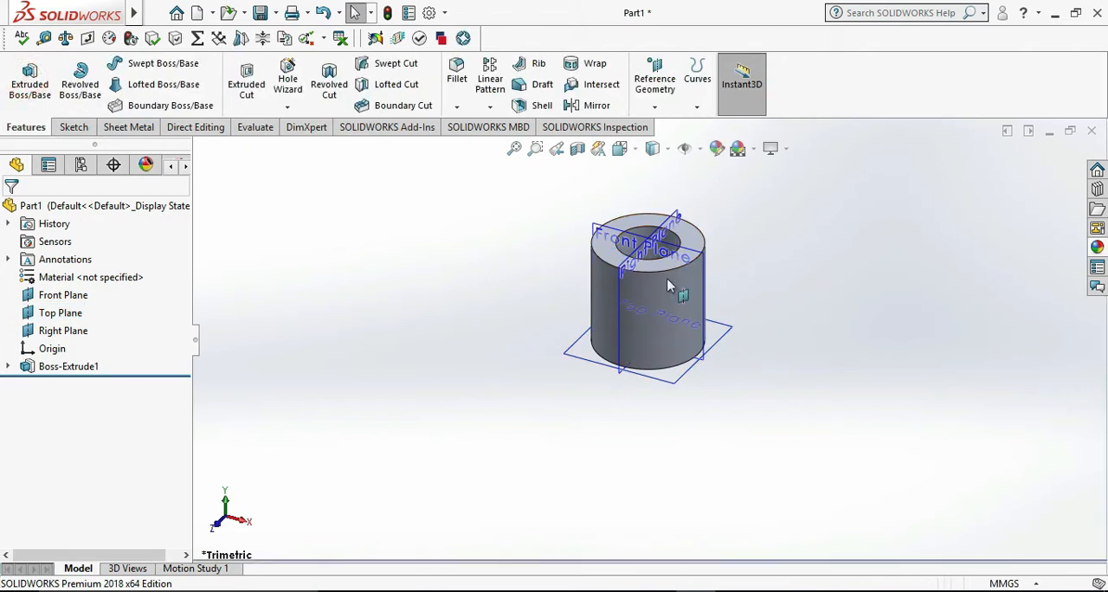
Start a sketch on the cylinder's top face and draw a corner rectangle about 17.8 by 2.7 mm across the ring wall along the X axis
right_click(692, 237)
left_click(727, 212)
left_click(851, 310)
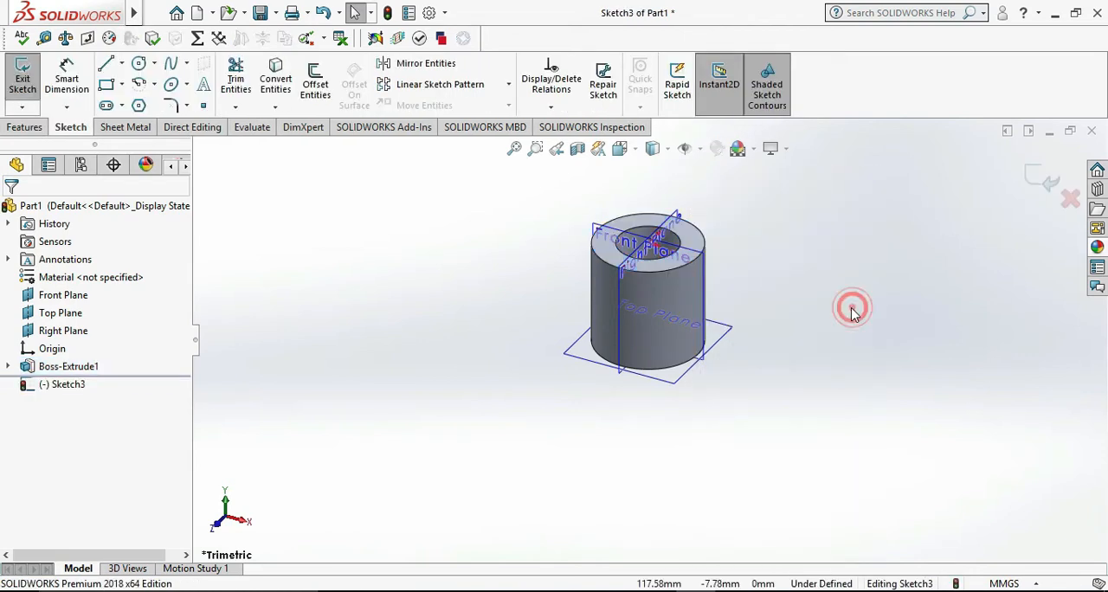
key("ctrl+8")
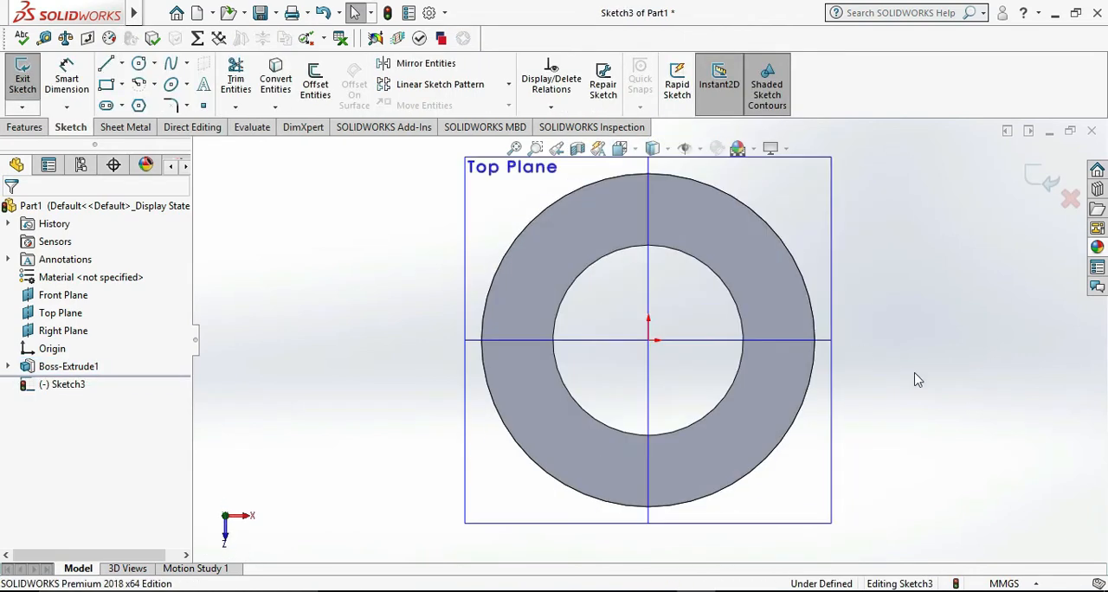
left_click(109, 85)
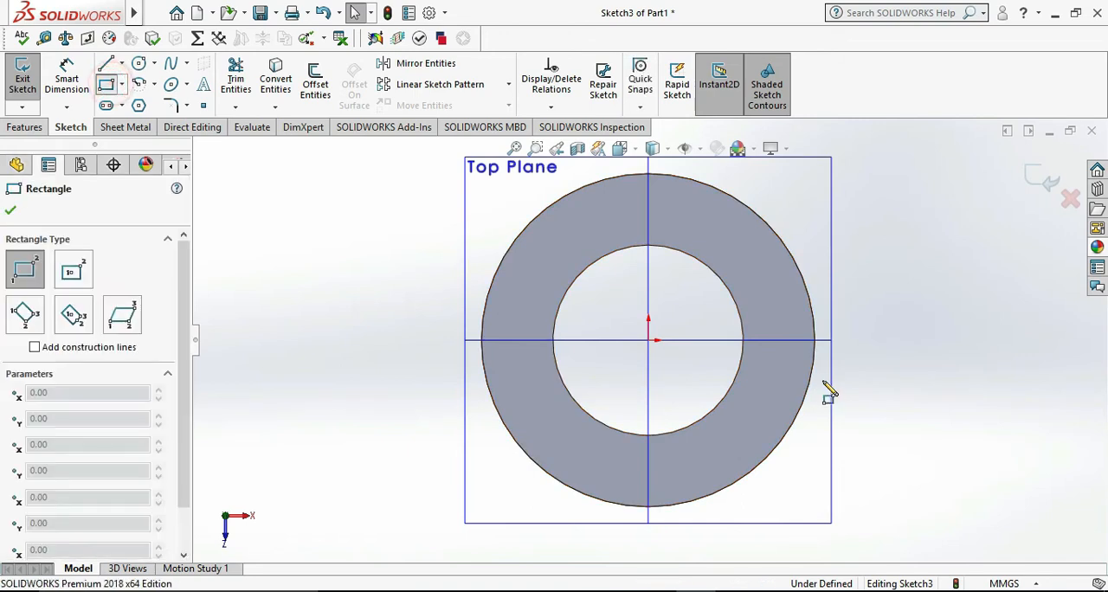
scroll(831, 354, "down", 3)
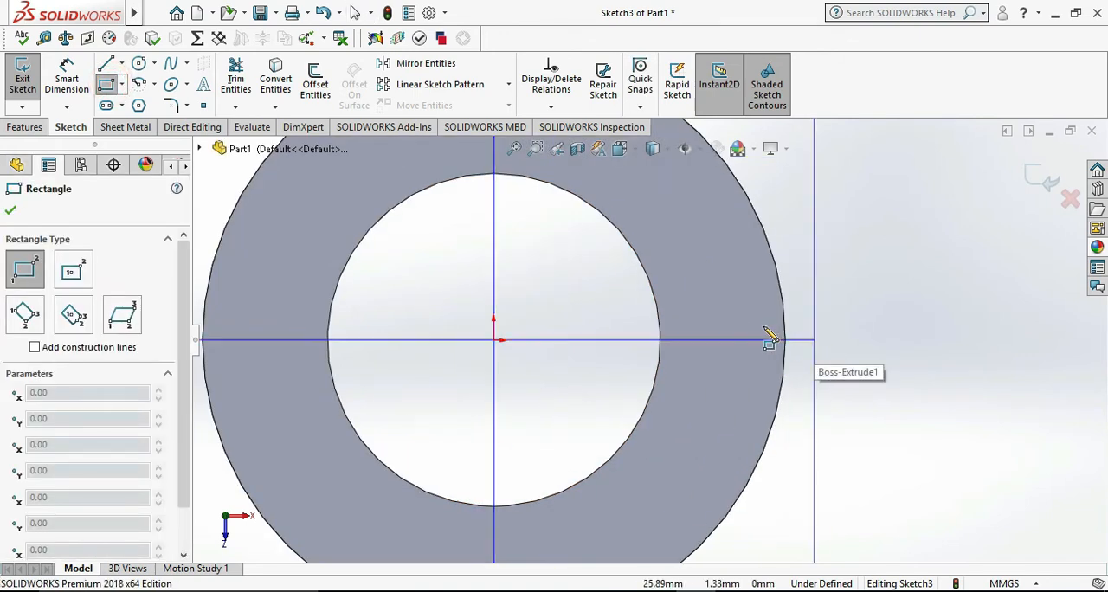
left_click(640, 325)
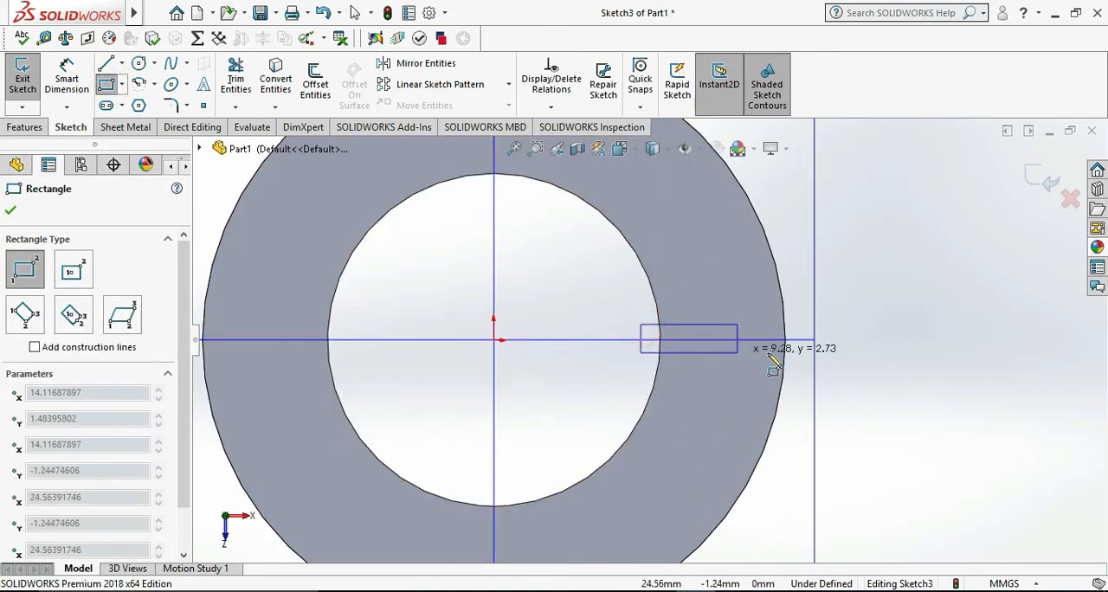
left_click(827, 353)
key("Escape")
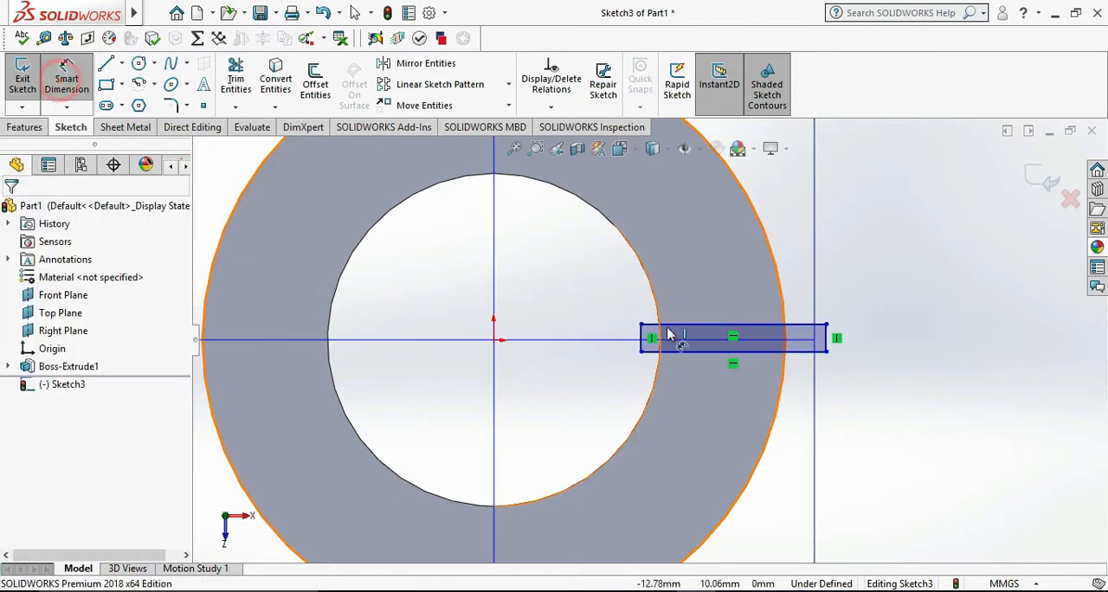
Dimension the rectangle's outer short side to 6 mm
scroll(668, 334, "down", 2)
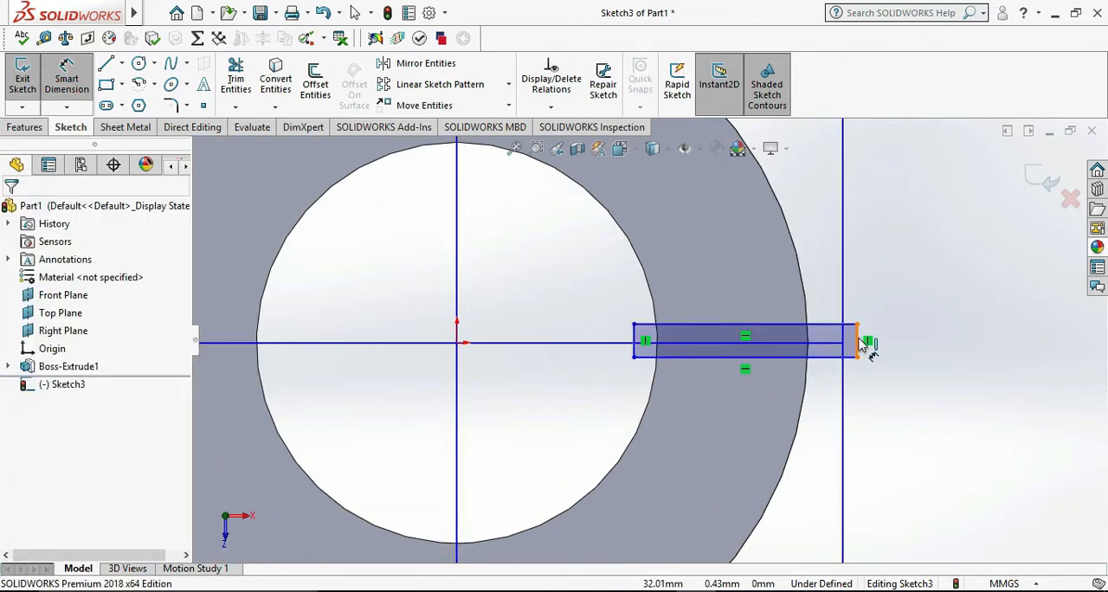
left_click(859, 341)
left_click(911, 347)
type("6")
key("Return")
left_click(986, 342)
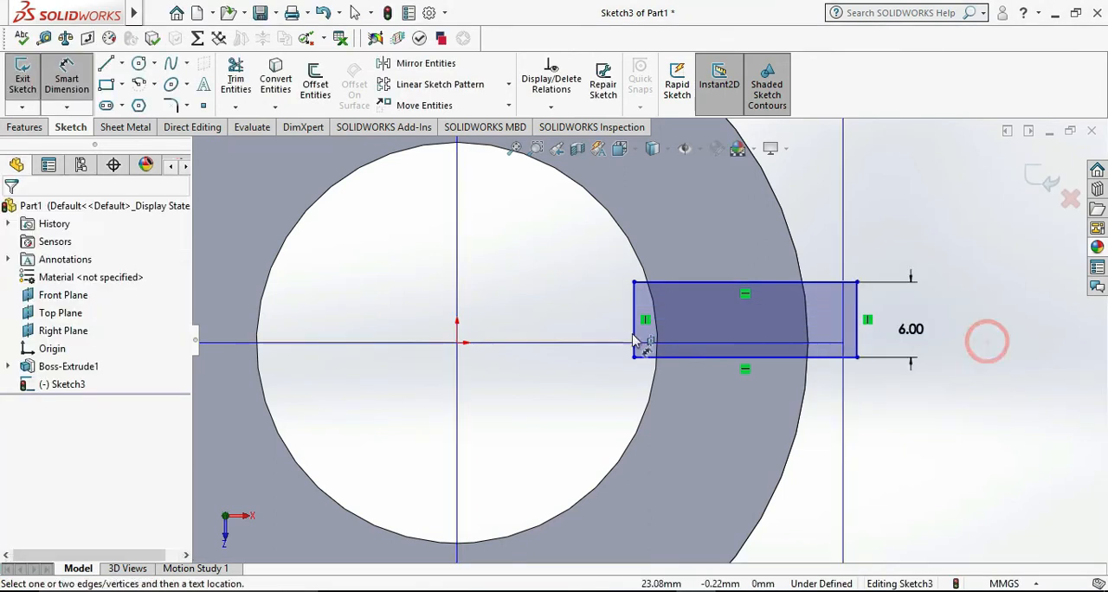
Dimension the slot rectangle's lower long edge 3 mm from the origin so the rectangle is centred on the X axis
left_click(655, 359)
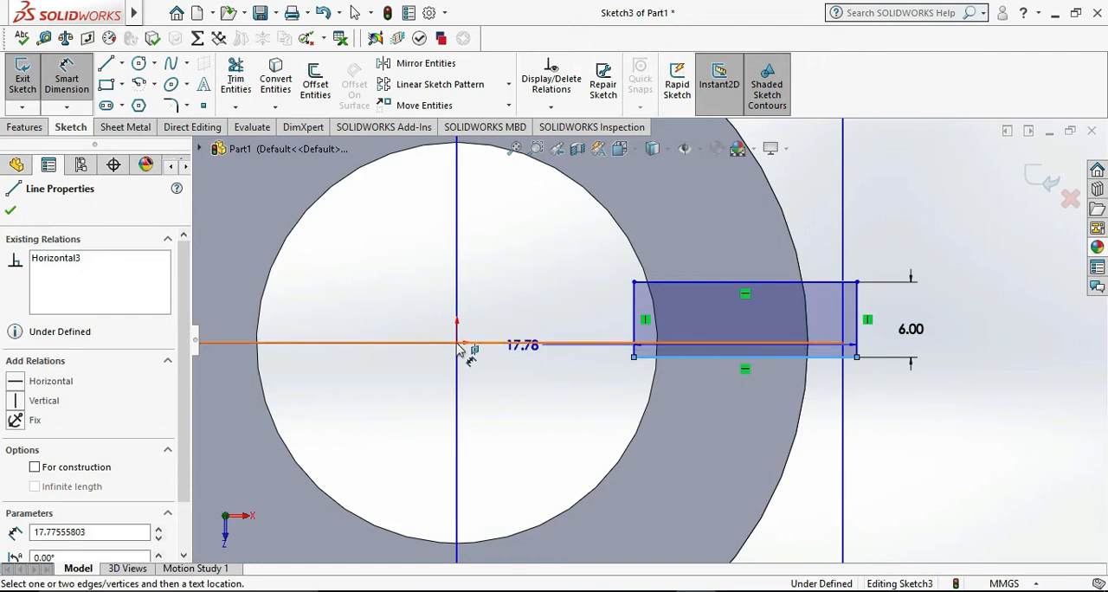
left_click(457, 344)
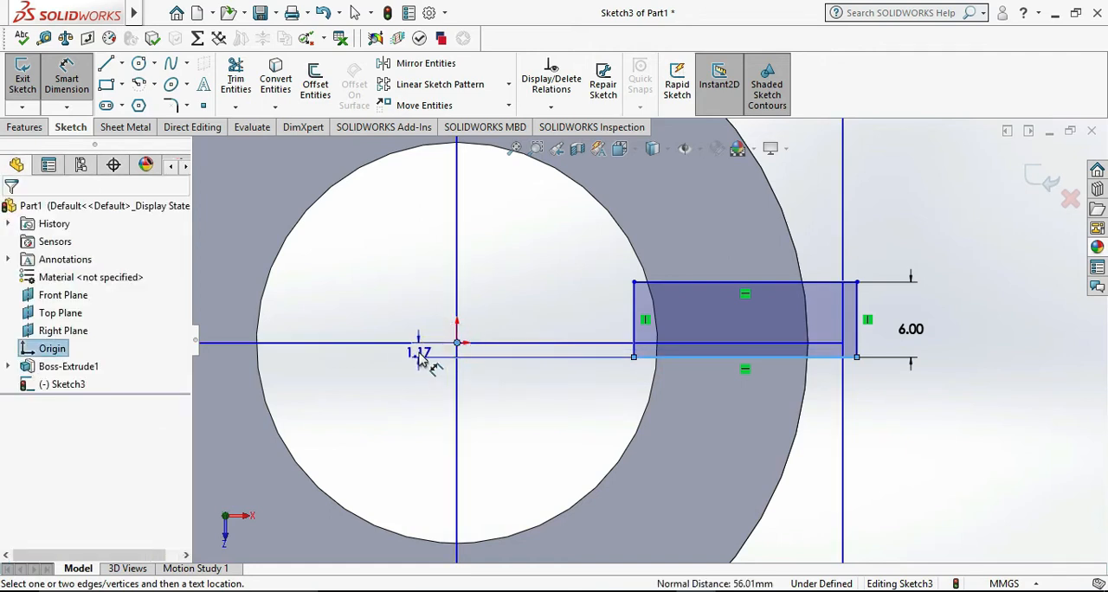
left_click(420, 359)
key("Return")
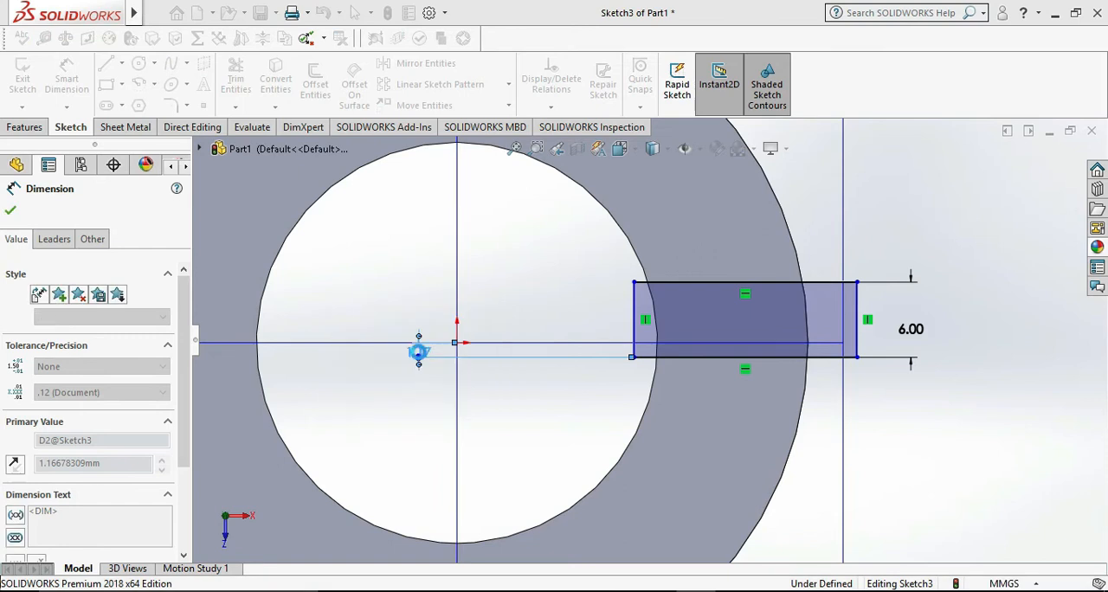
left_click(929, 410)
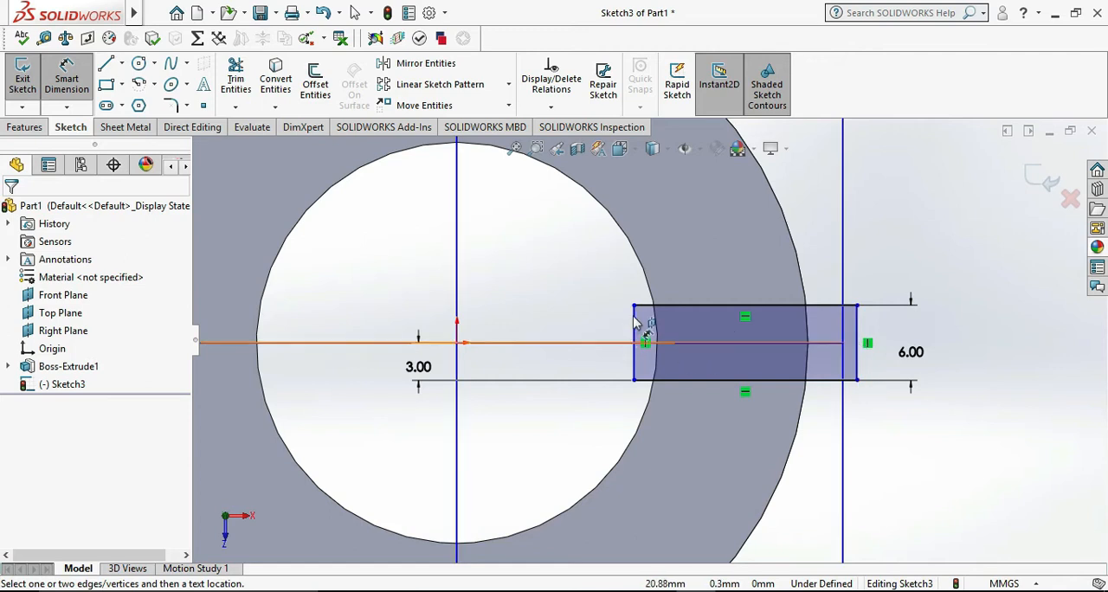
Close the slot sketch and cut-extrude the rectangle Through All down the cylinder wall
left_click(23, 78)
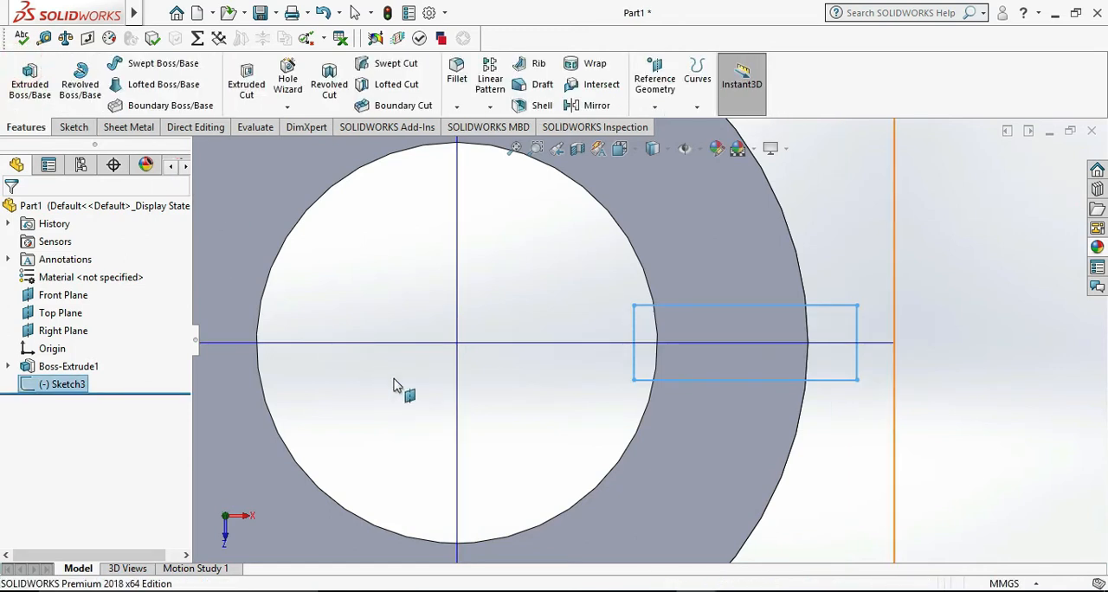
scroll(394, 385, "up", 5)
middle_click_drag(687, 524, 396, 252)
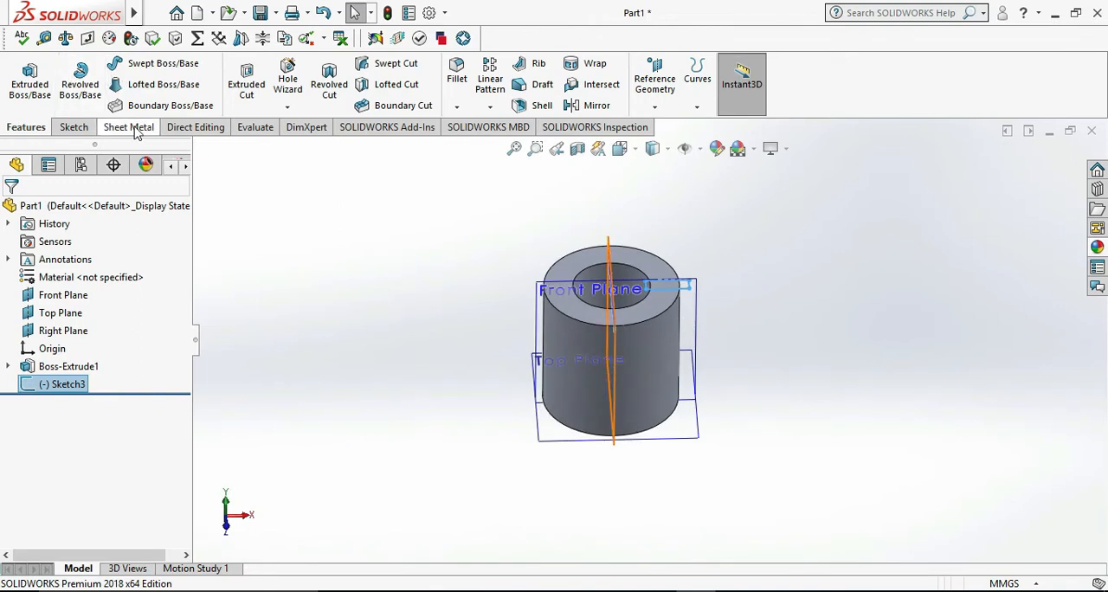
left_click(247, 80)
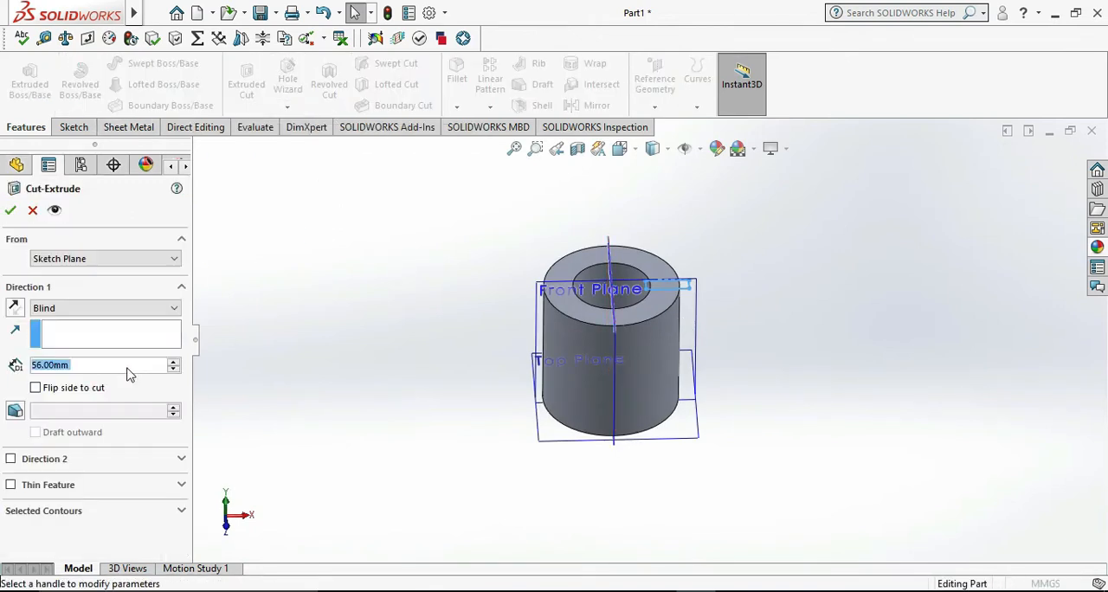
left_click(87, 309)
left_click(76, 331)
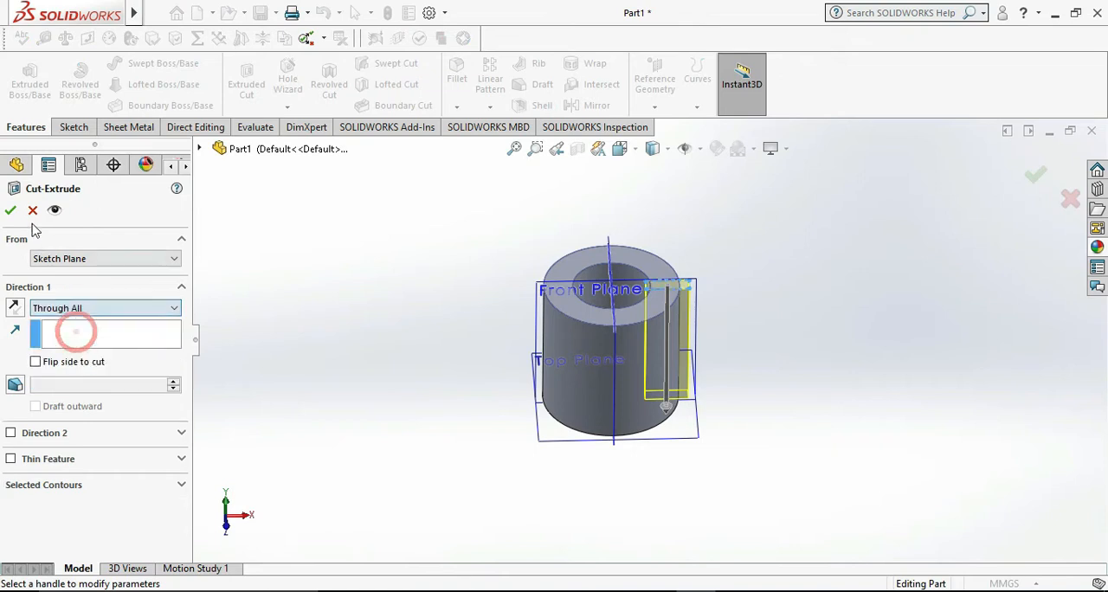
left_click(11, 211)
Start a sketch on the Top Plane viewed normal to it, and check the arm dimensions on the reference drawing in Photos
mouse_move(429, 329)
middle_mouse_down()
mouse_move(416, 371)
mouse_move(439, 304)
mouse_move(433, 312)
middle_mouse_up()
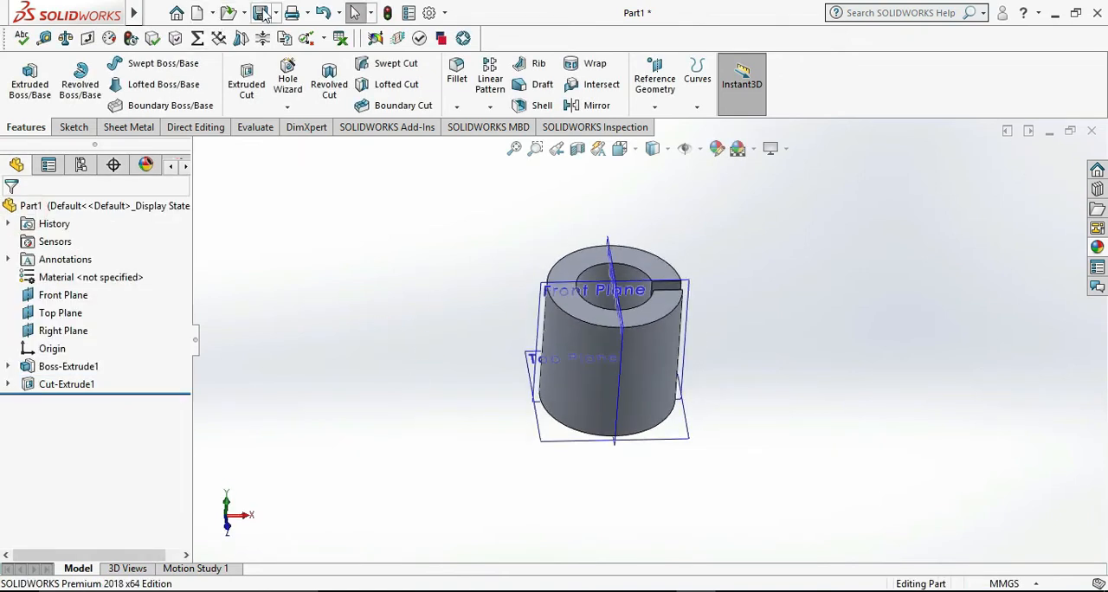
middle_click_drag(489, 408, 693, 416)
right_click(680, 417)
left_click(726, 390)
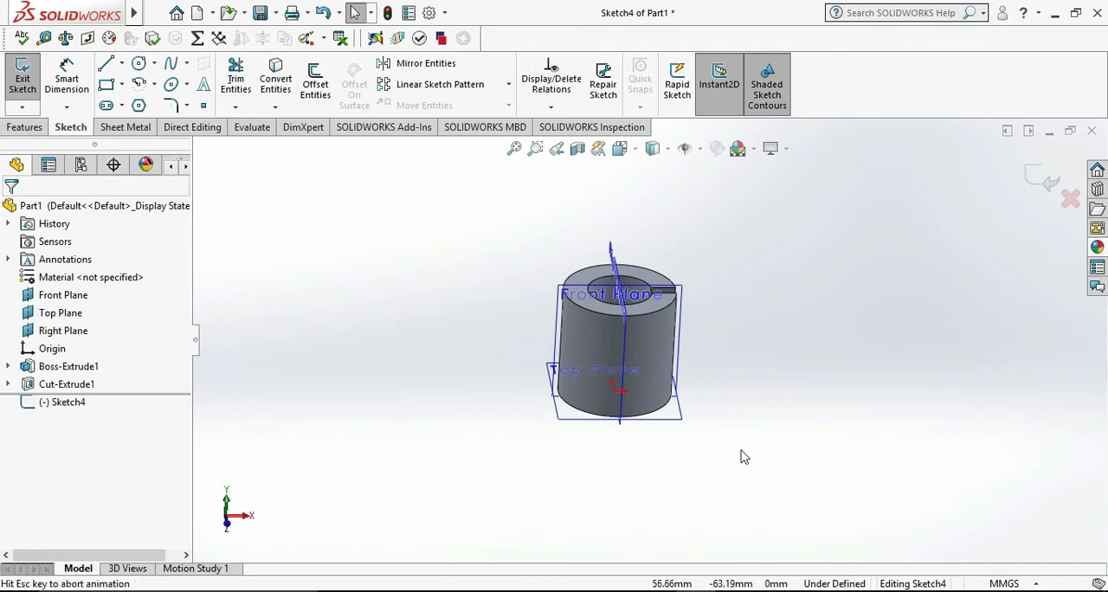
key("ctrl+8")
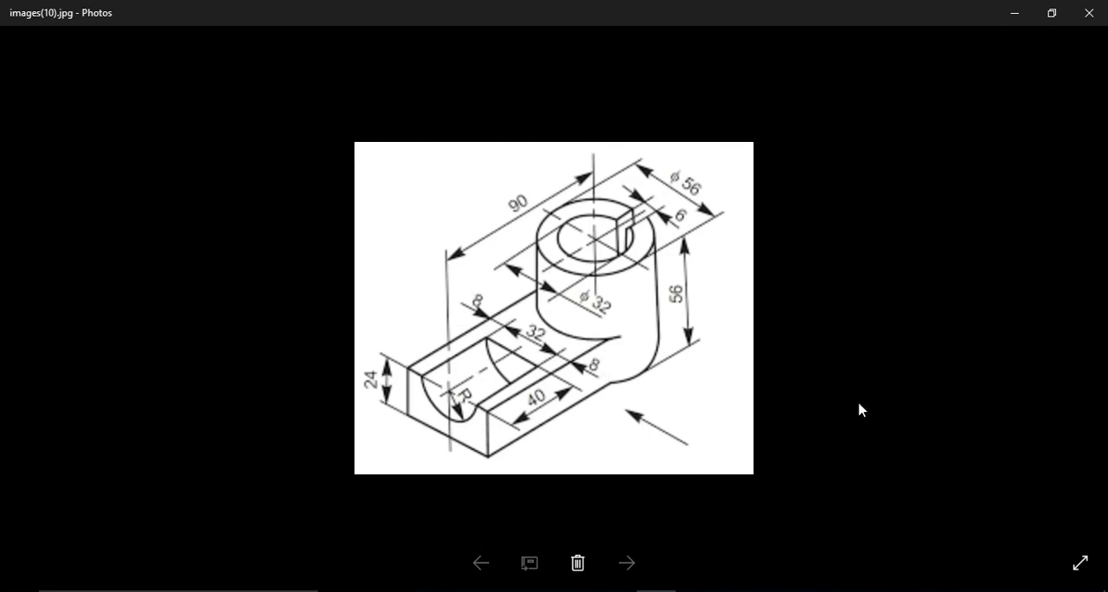
mouse_move(696, 590)
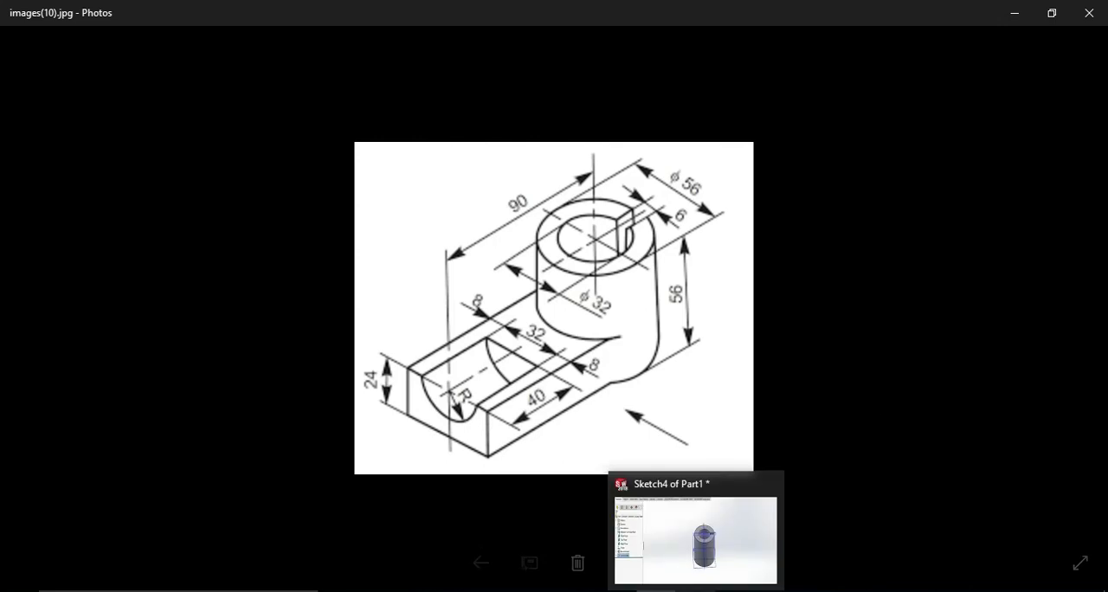
left_click(696, 540)
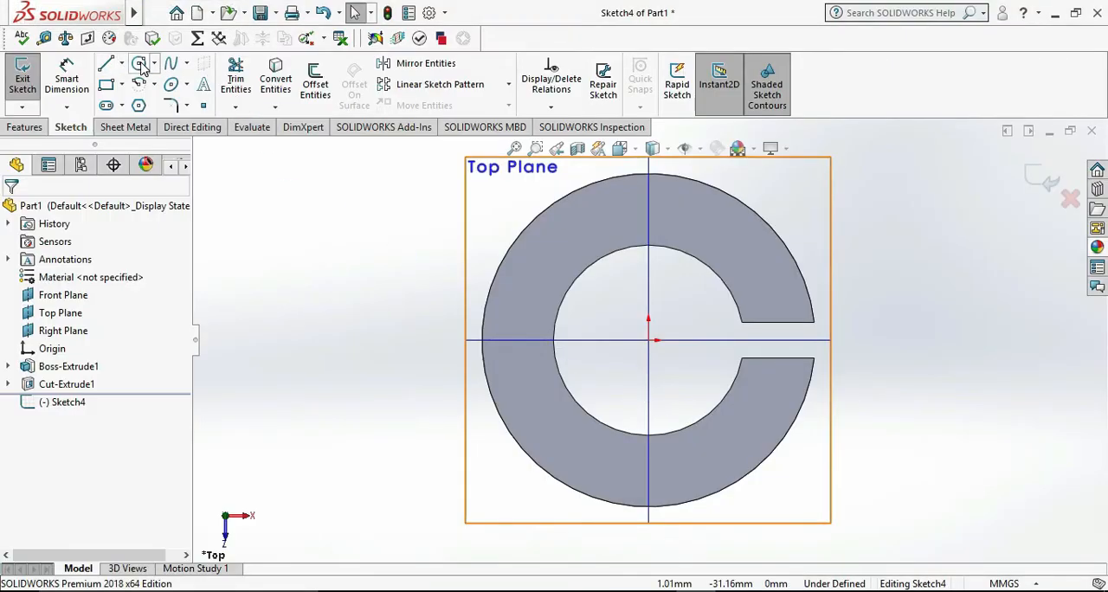
Draw a vertical line about 25.4 mm long in open space on the side of the cylinder opposite the slot
left_click(106, 65)
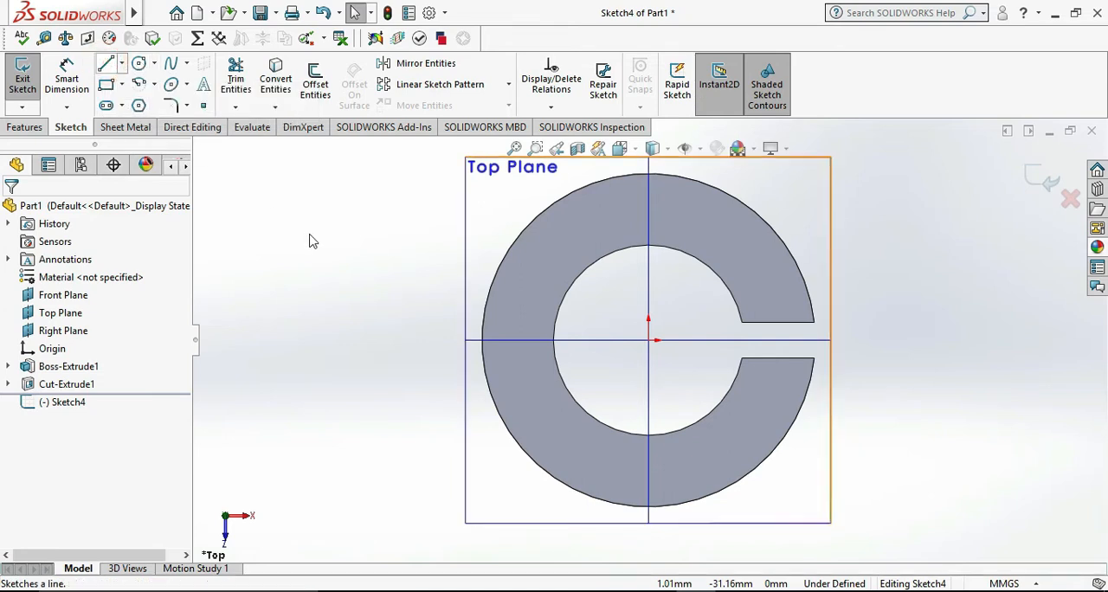
scroll(339, 287, "up", 3)
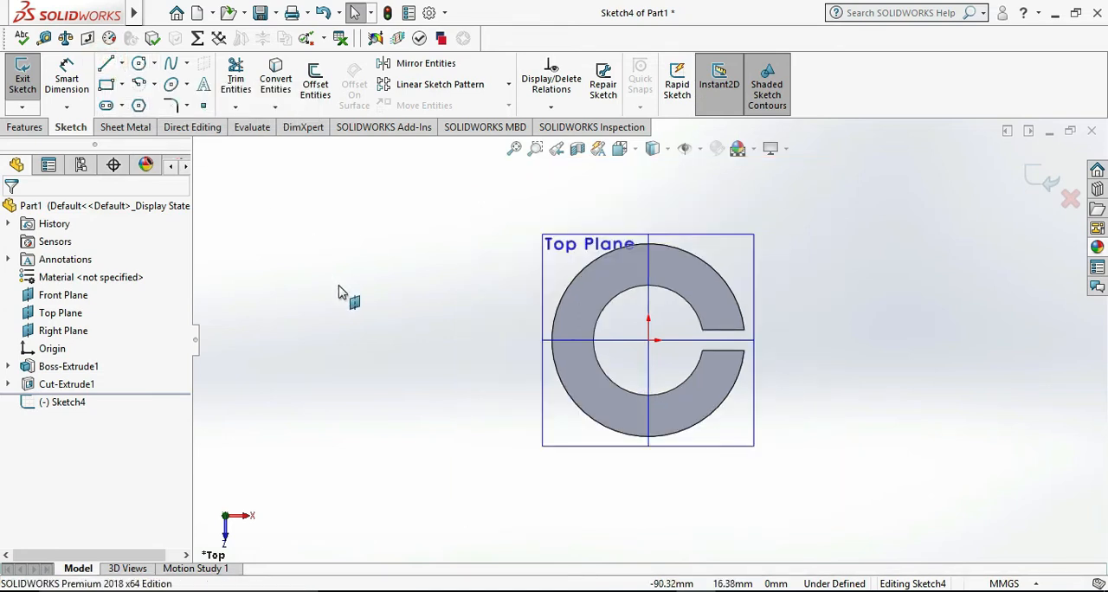
left_click(105, 65)
scroll(537, 355, "down", 1)
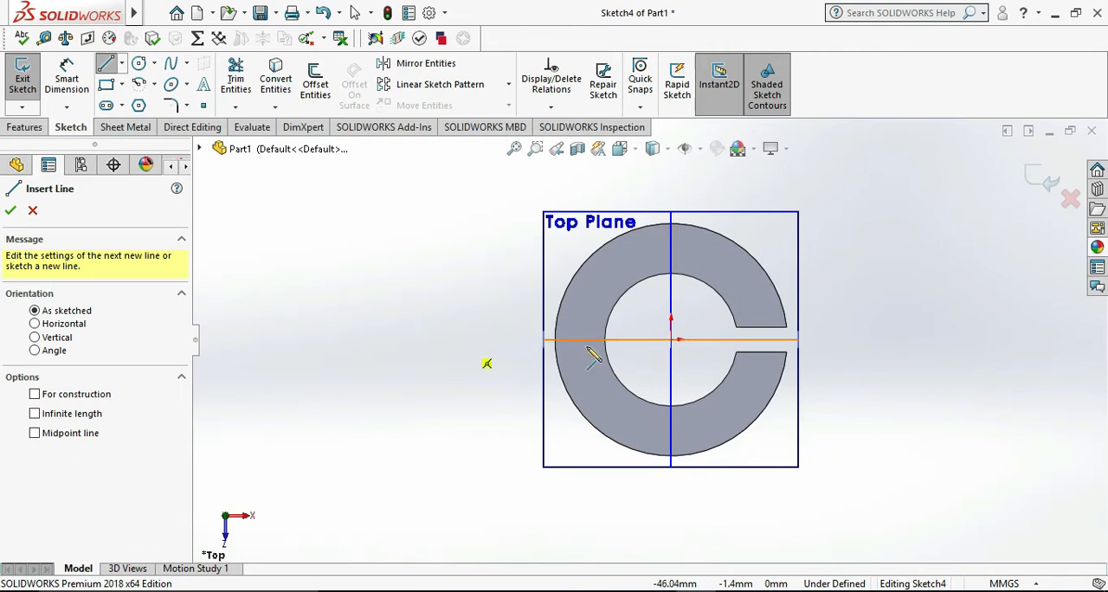
left_click(377, 297)
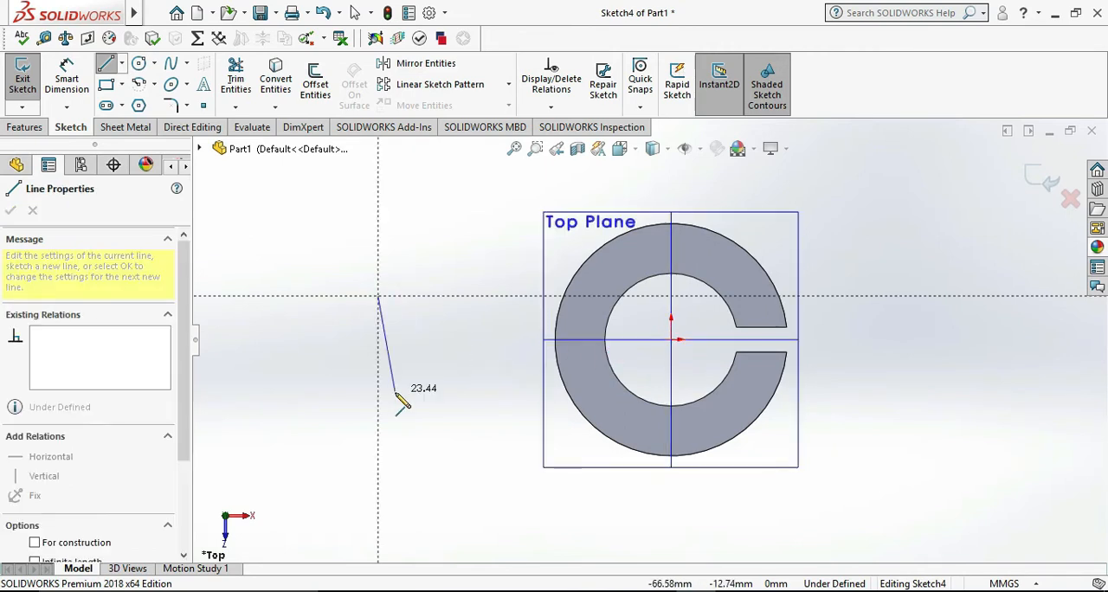
left_click(378, 401)
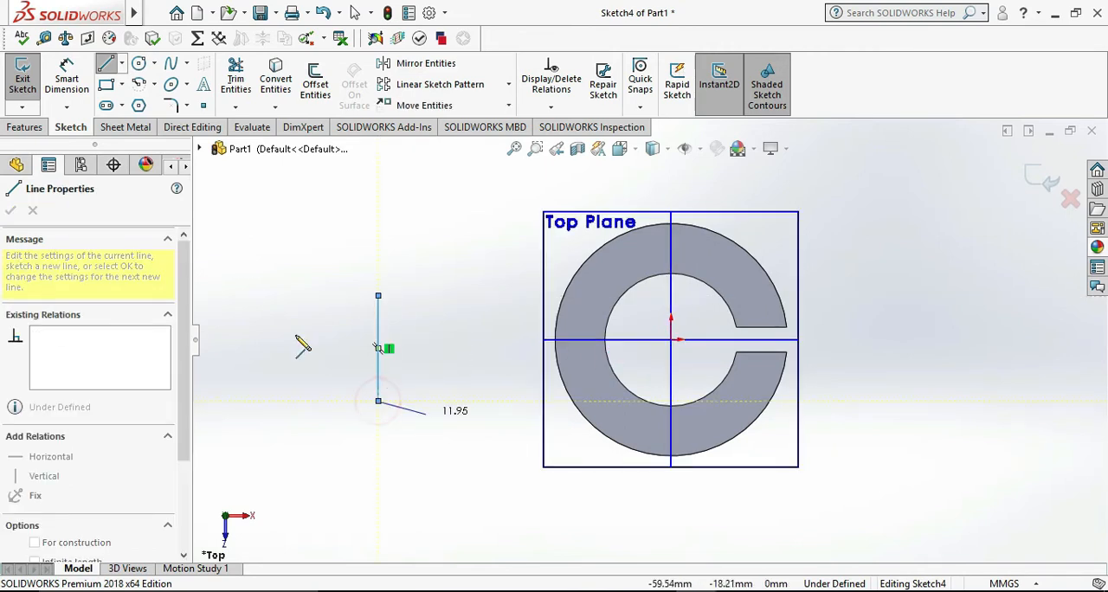
Dimension the vertical line's length to 48 mm
left_click(66, 78)
left_click(378, 331)
left_click(316, 331)
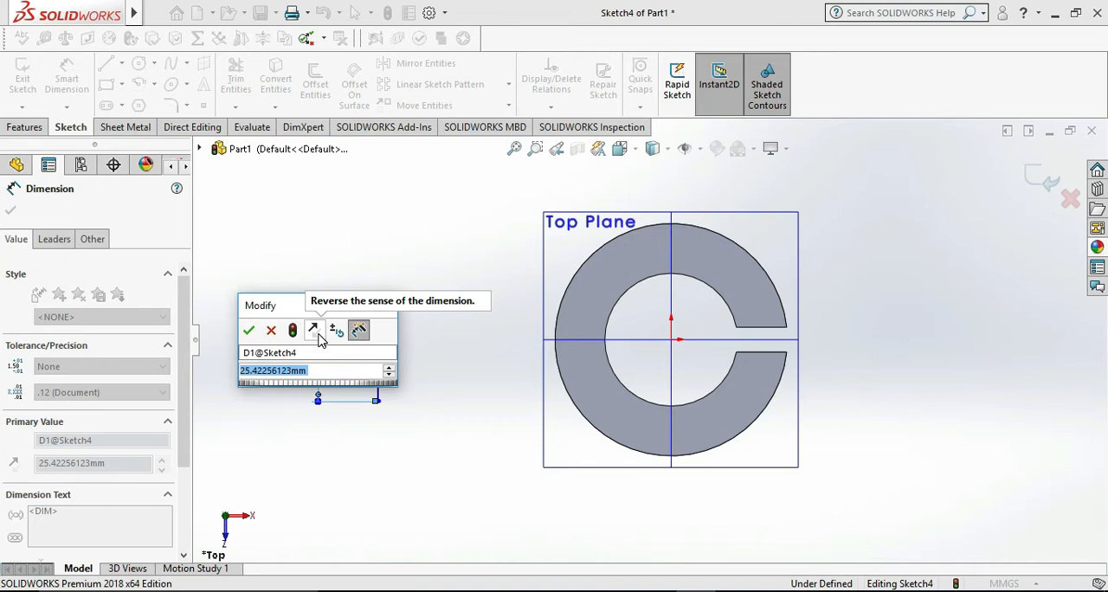
type("48")
key("Return")
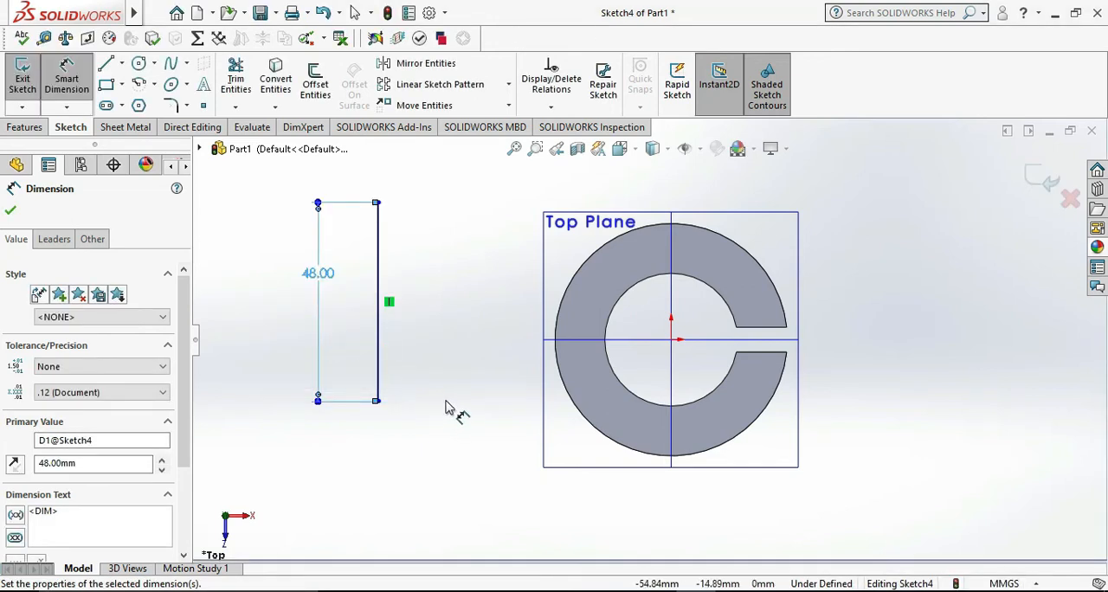
key("Escape")
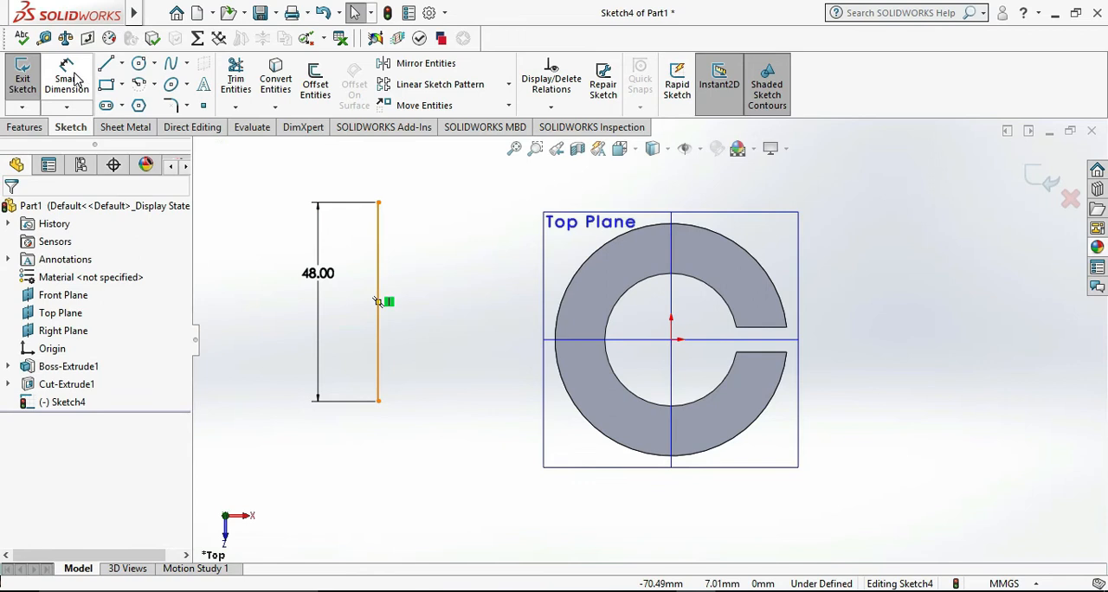
Dimension the horizontal distance between the origin and the vertical line to 90 mm
left_click(67, 78)
left_click(671, 339)
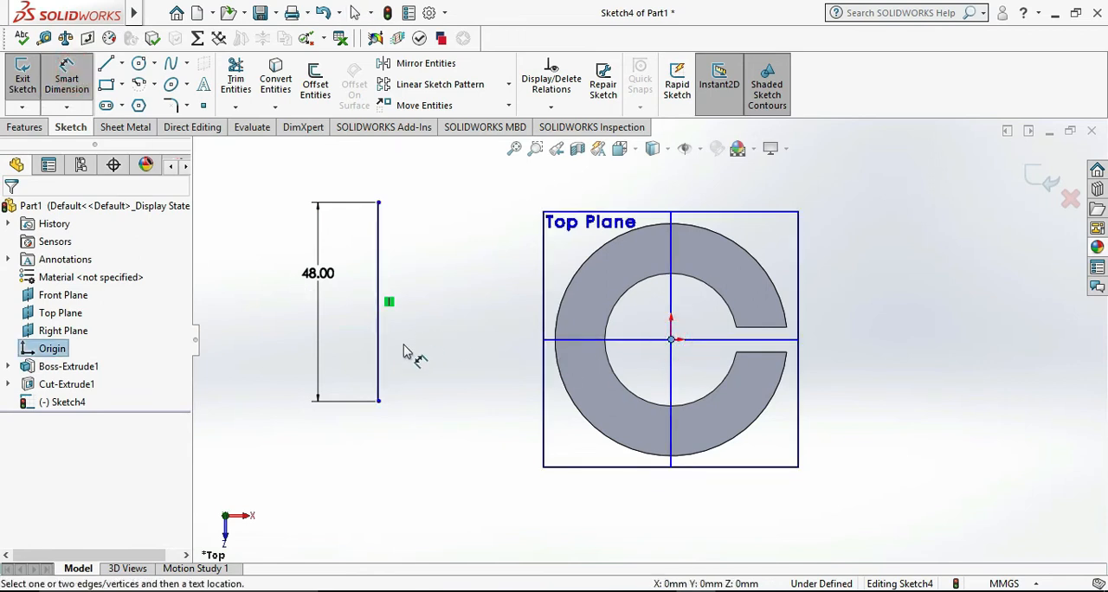
left_click(378, 381)
left_click(424, 484)
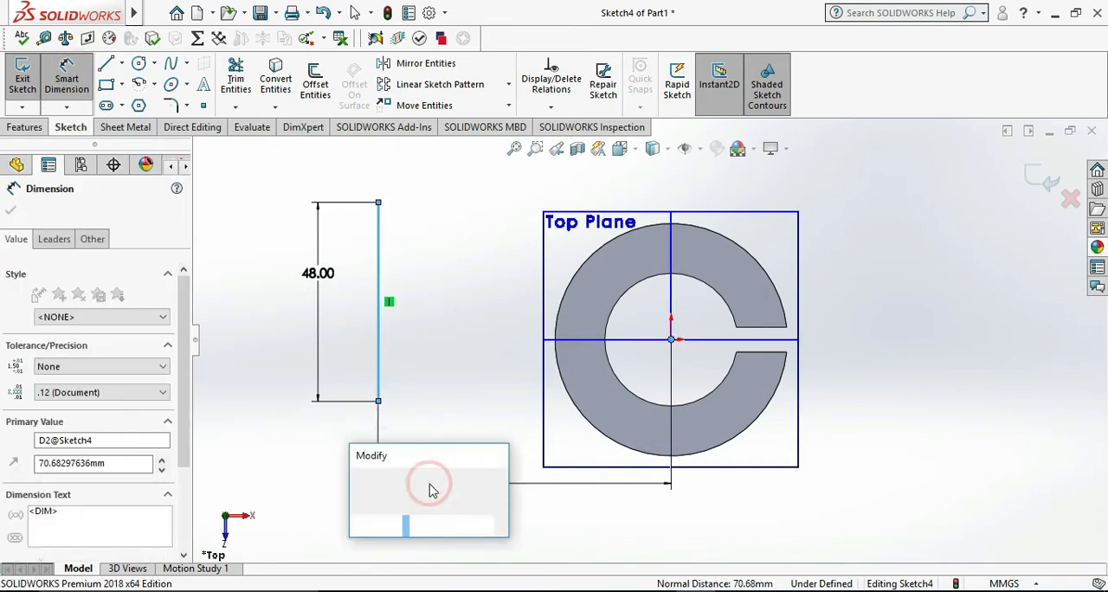
type("90")
key("Return")
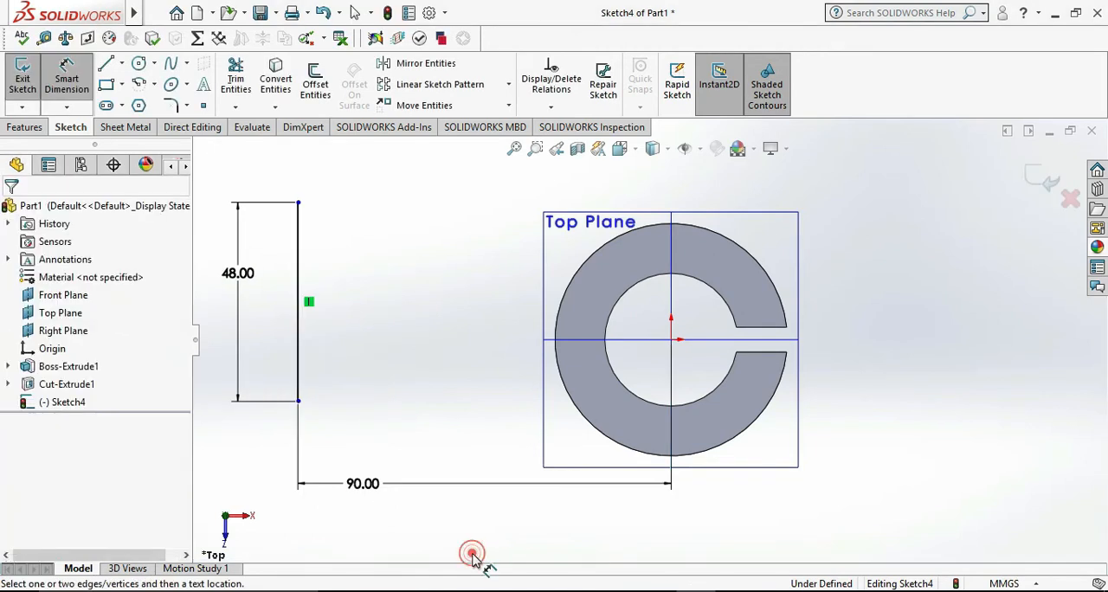
key("Escape")
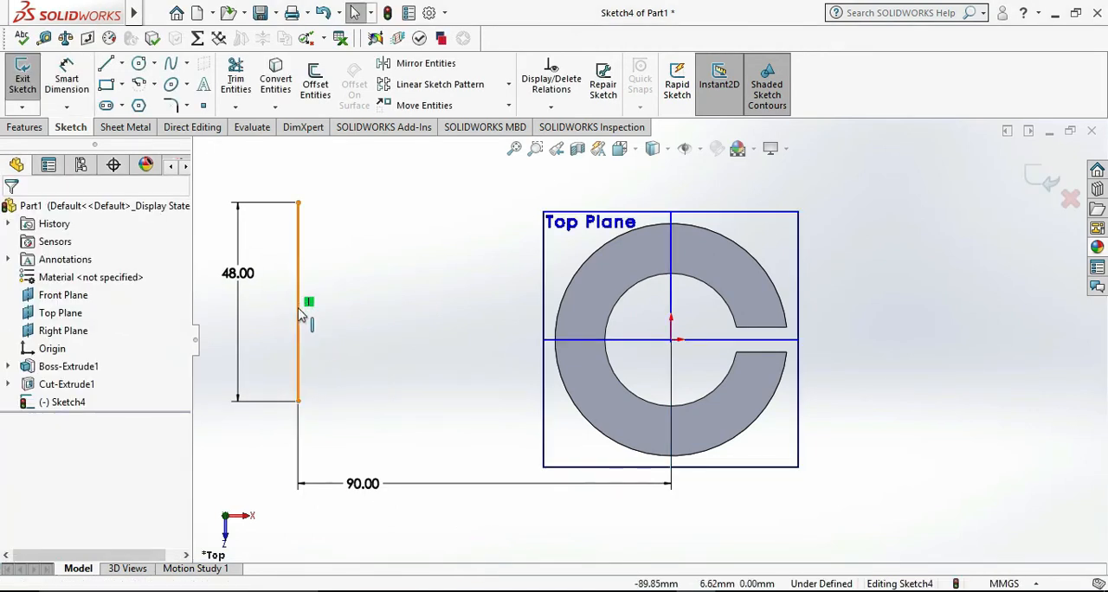
Add a Horizontal relation between the vertical line's midpoint and the origin
left_click(301, 307)
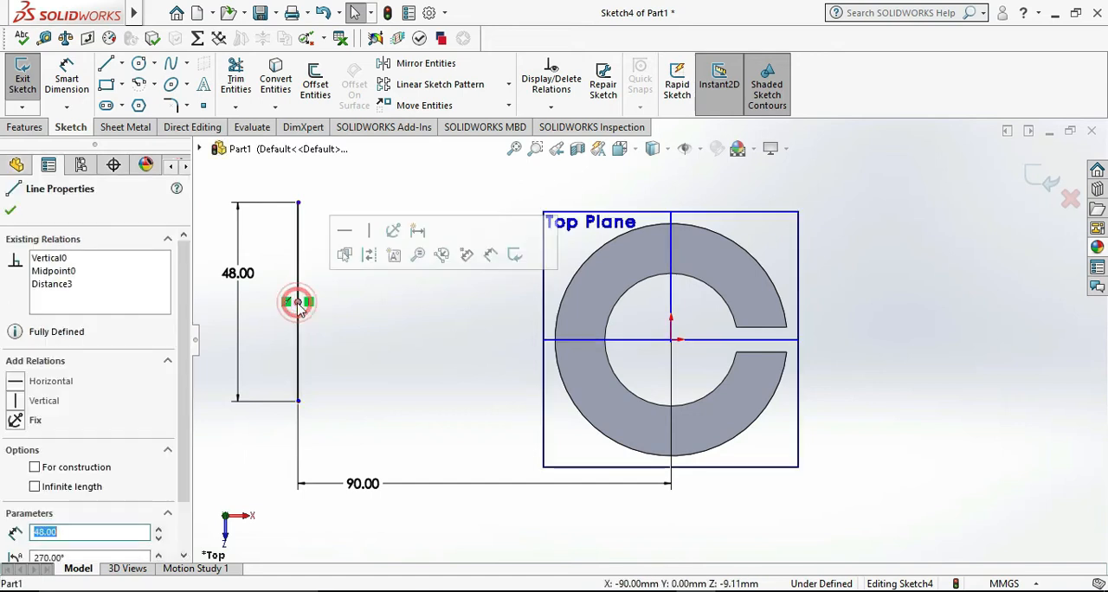
left_click(672, 340, "ctrl")
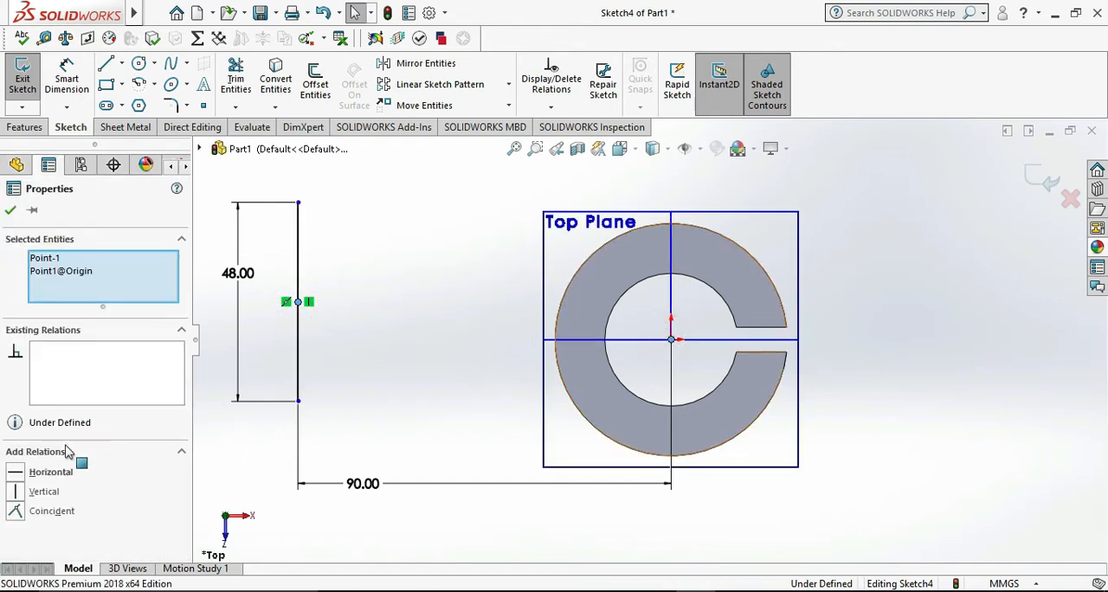
left_click(45, 474)
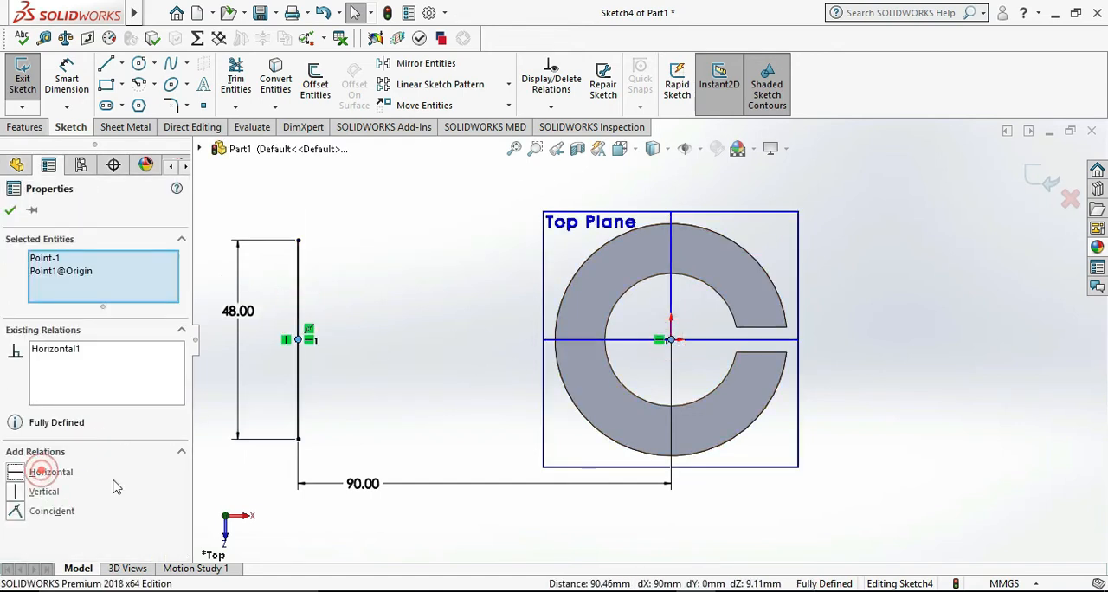
left_click(31, 211)
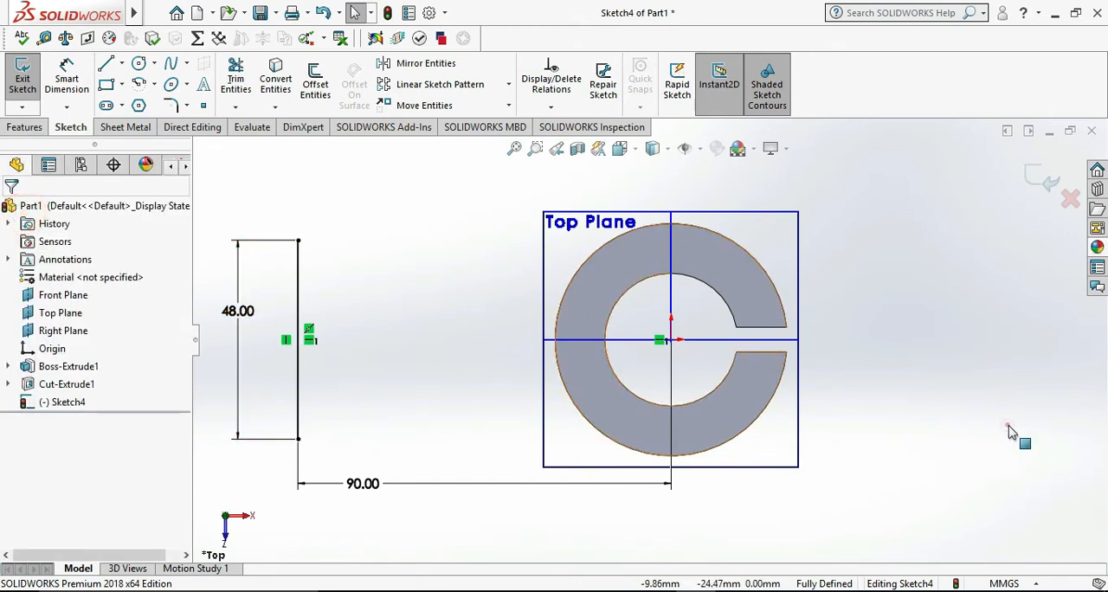
left_click(105, 63)
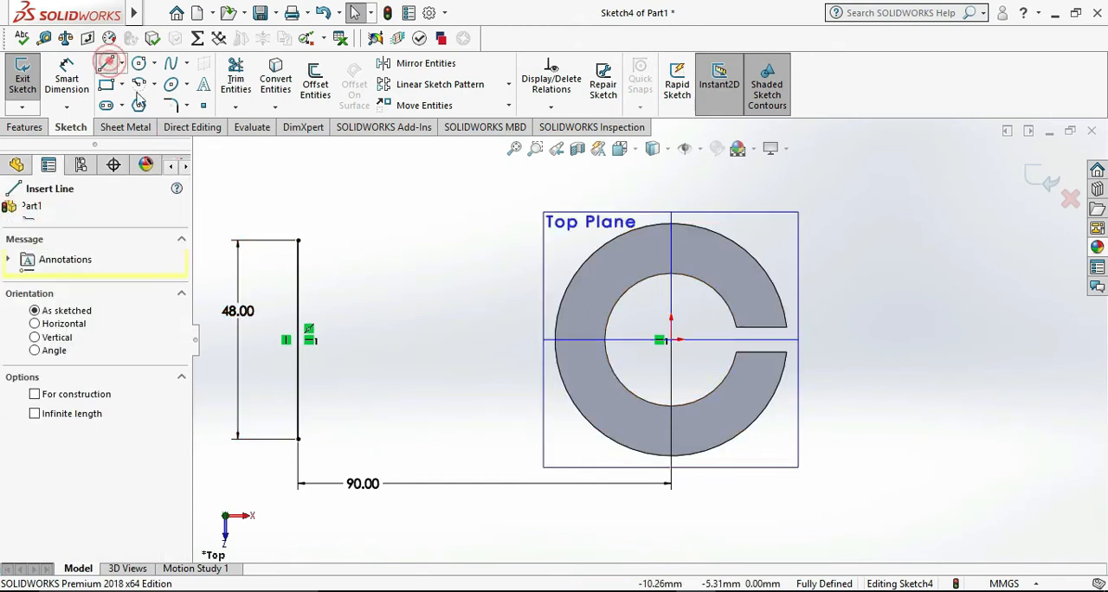
left_click(299, 241)
key("Escape")
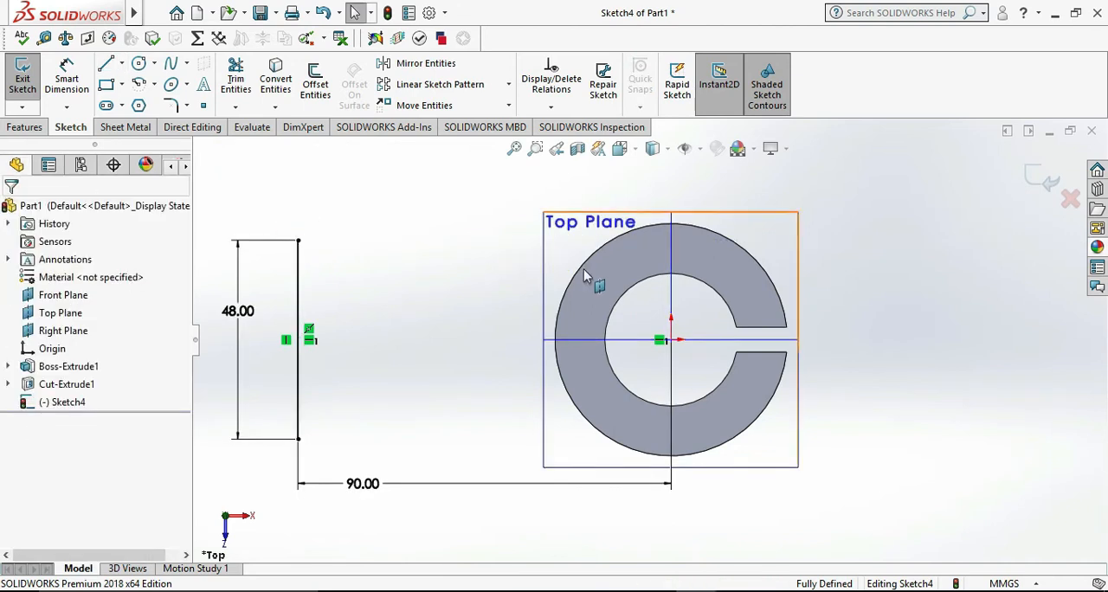
Project the cylinder's outer circular edge into the sketch with Convert Entities
left_click(579, 277)
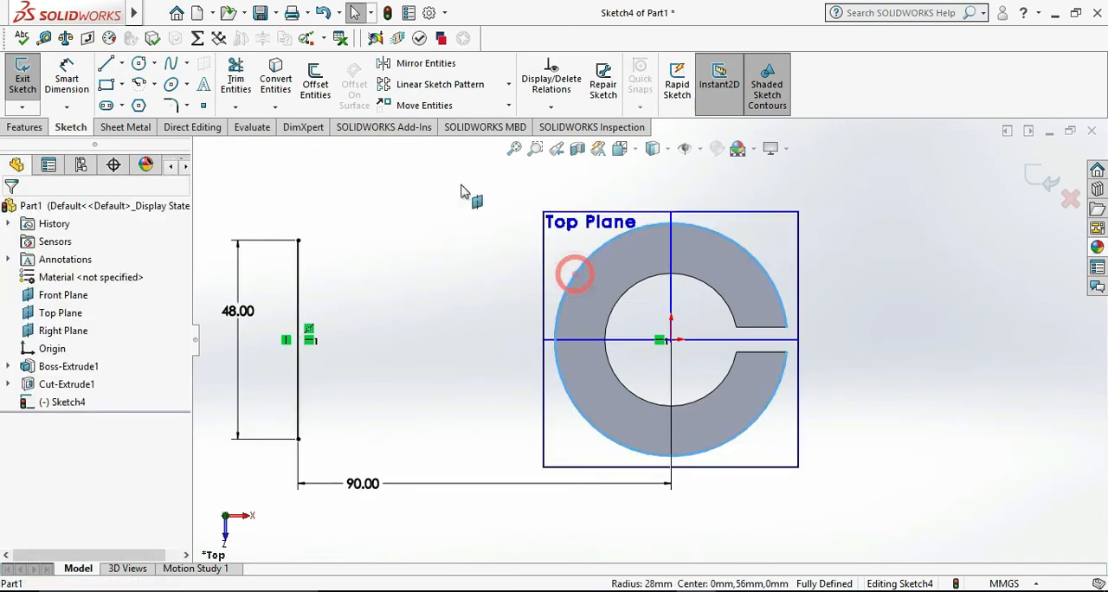
left_click(275, 76)
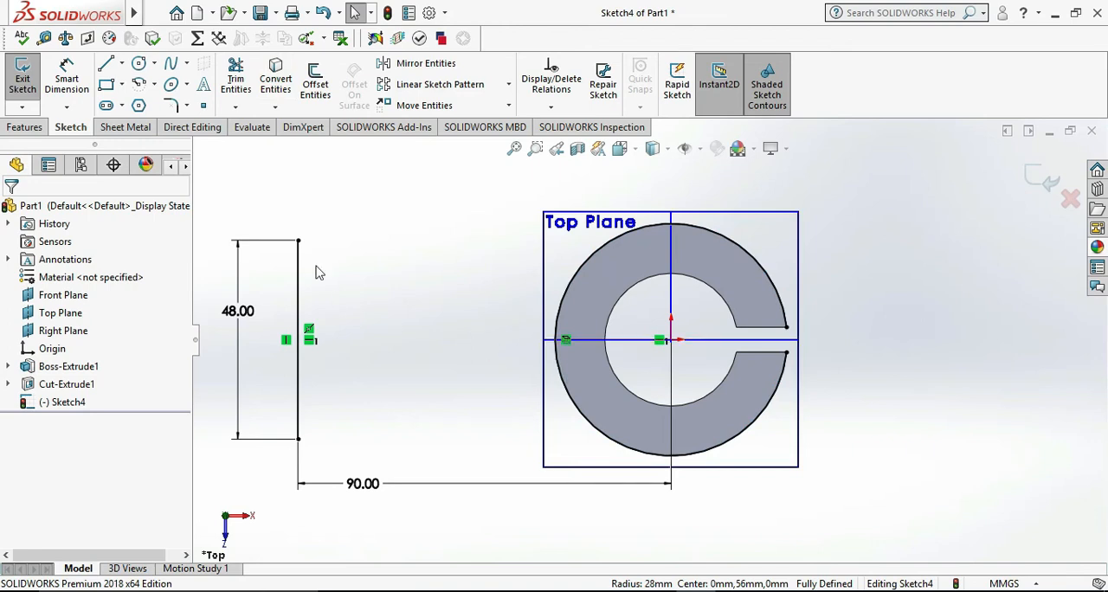
Draw horizontal lines from the vertical line's upper and lower endpoints into the cylinder ring, about 80 mm and 87 mm long respectively
left_click(115, 67)
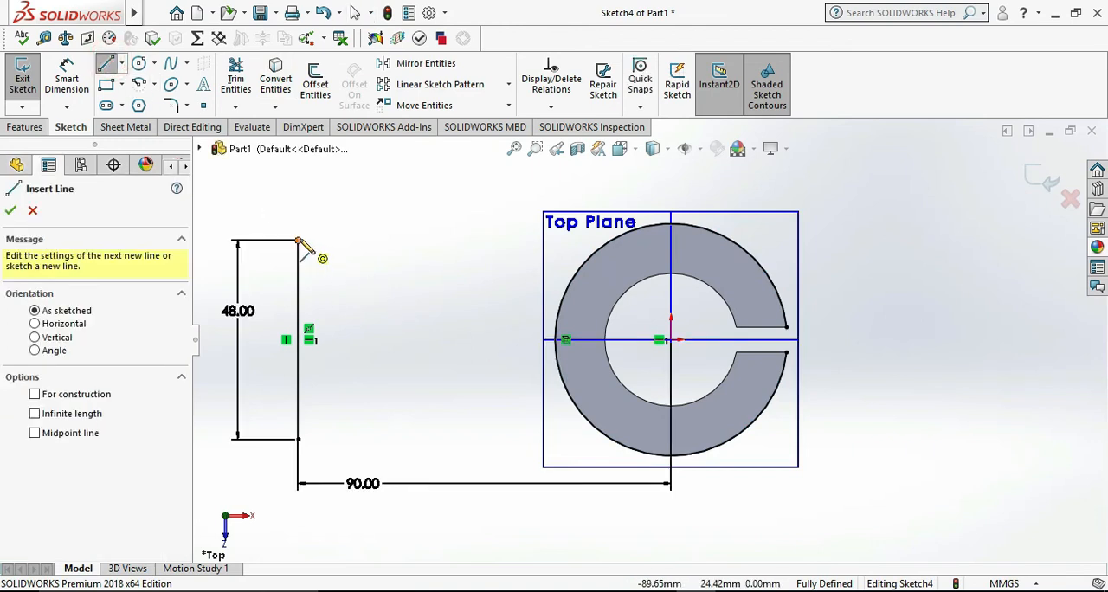
left_click(299, 241)
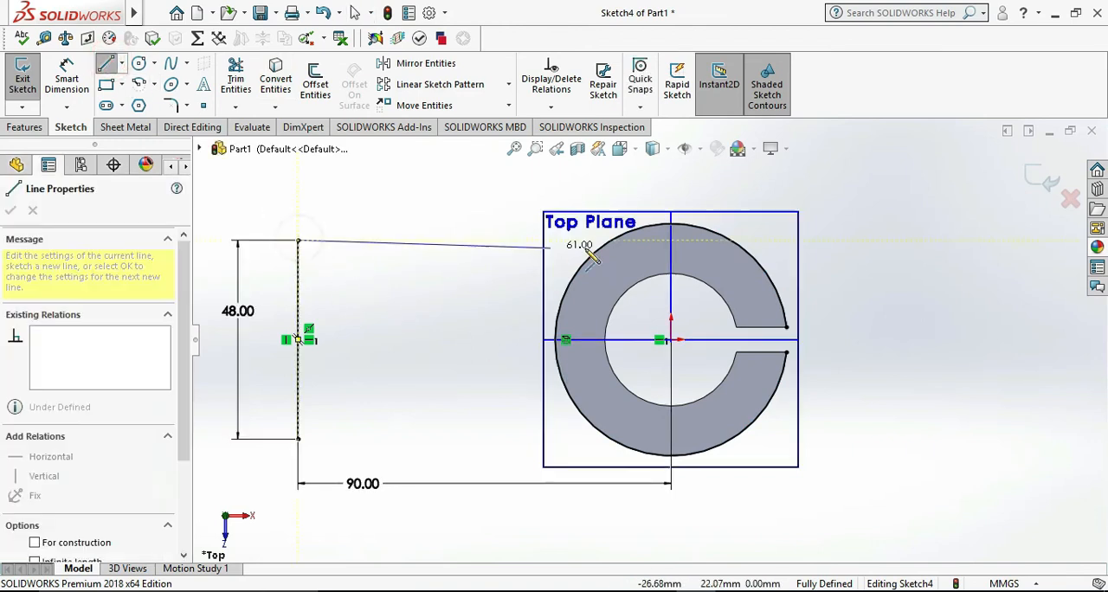
left_click(635, 241)
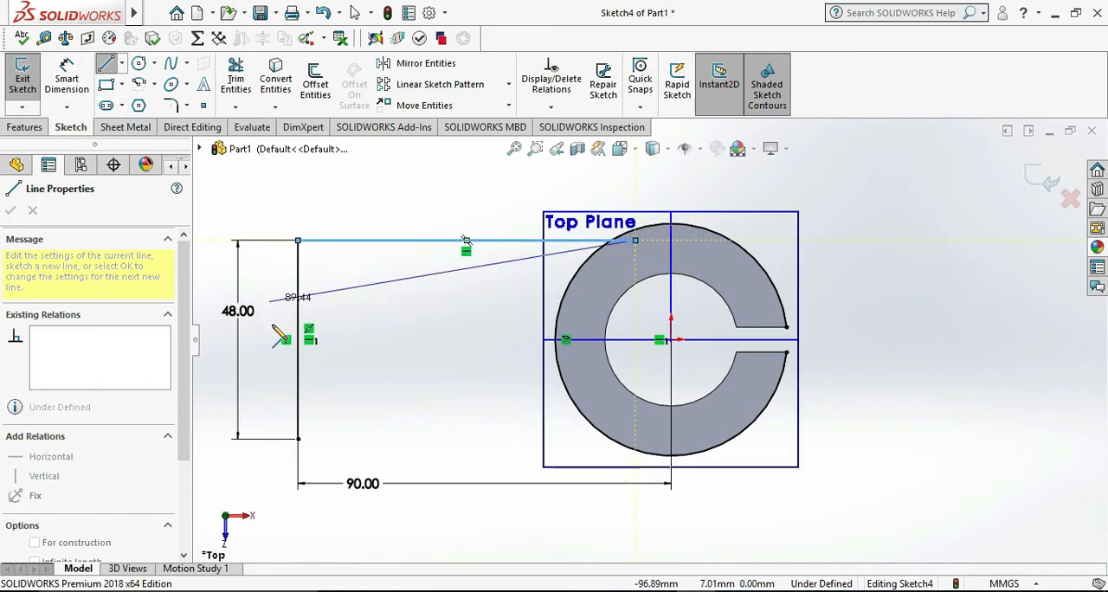
key("Escape")
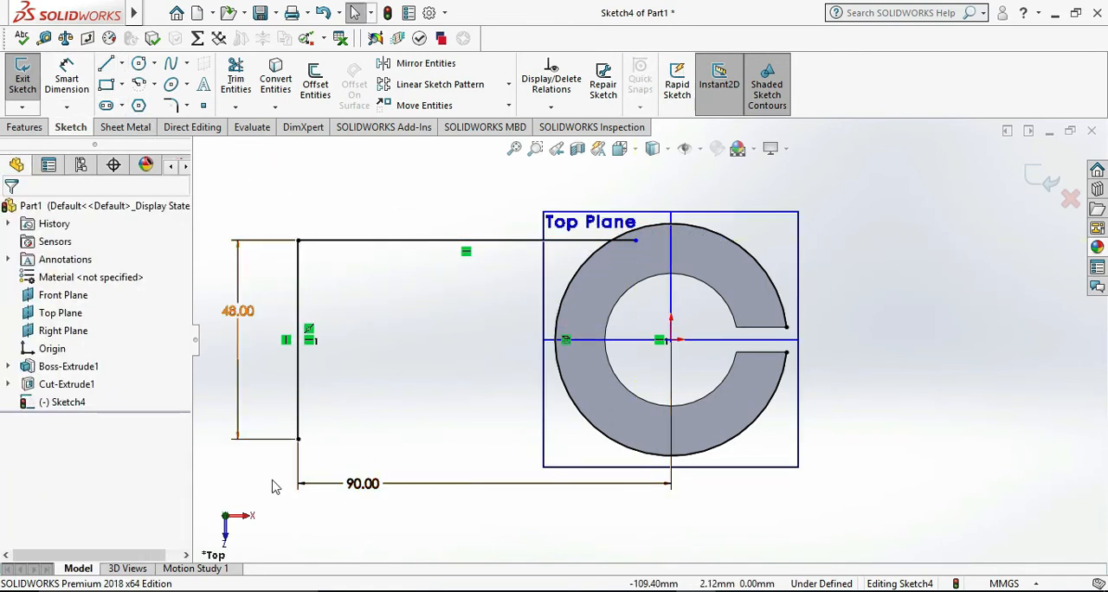
left_click(107, 65)
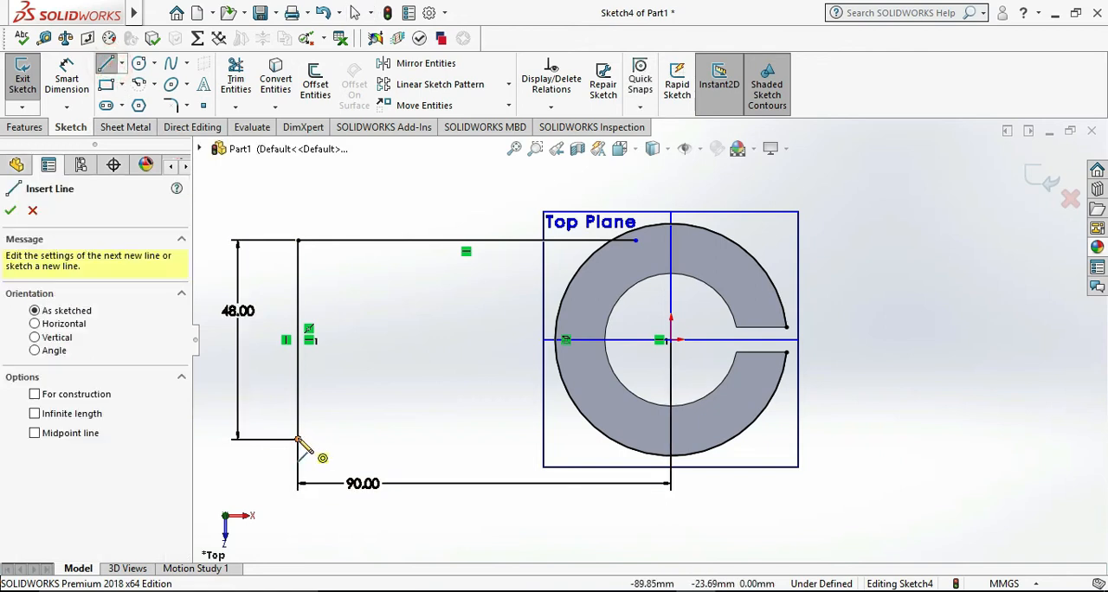
left_click(298, 439)
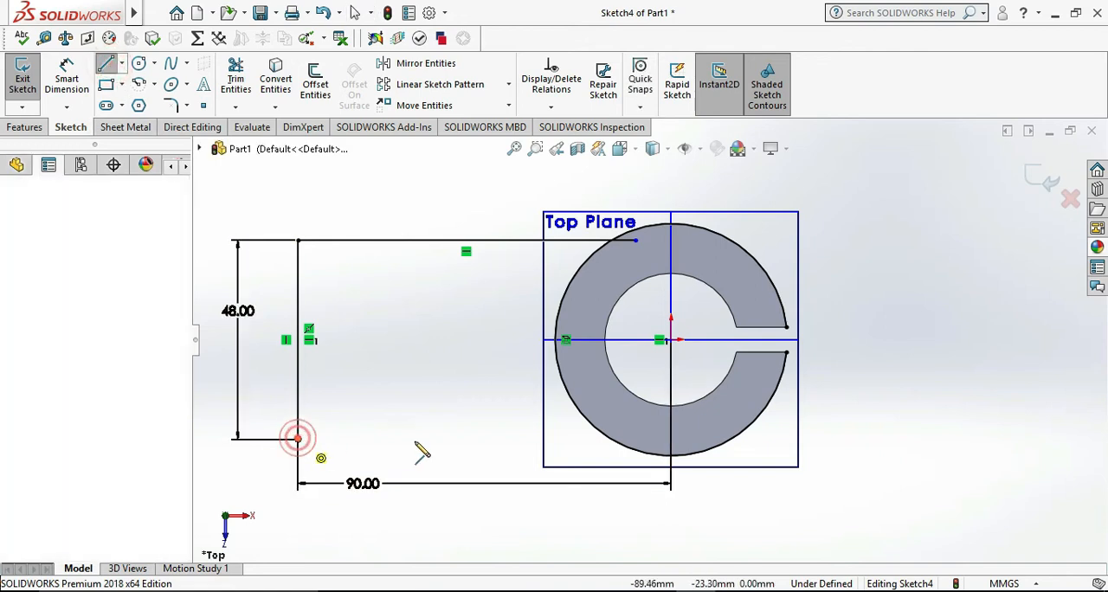
left_click(660, 439)
key("Escape")
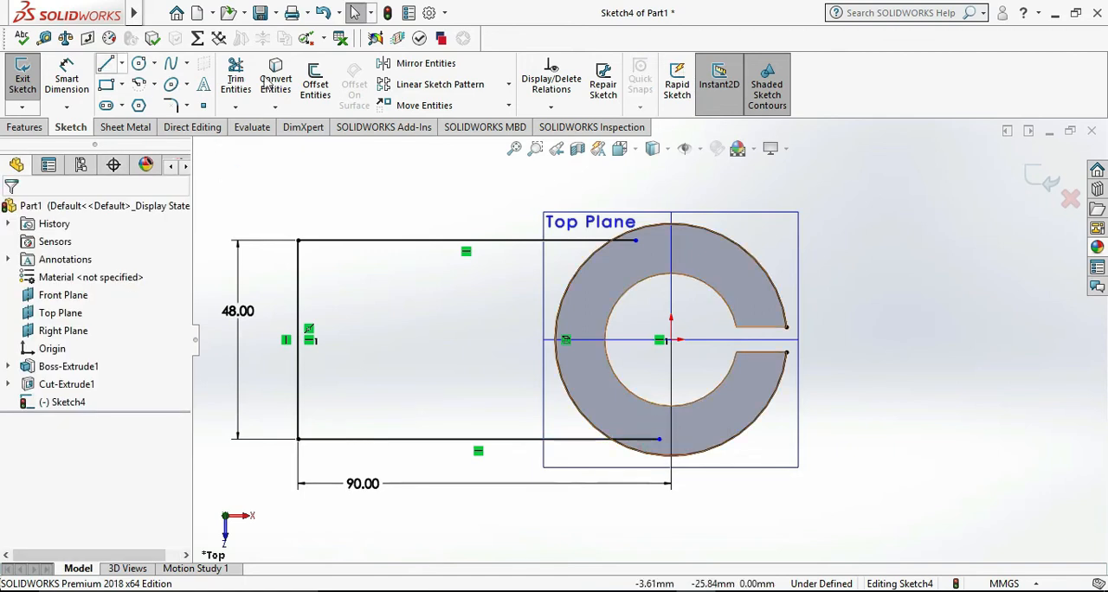
Trim both horizontal lines back to the projected circle and remove the circle's arcs beyond the two lines with Power trim
left_click(237, 69)
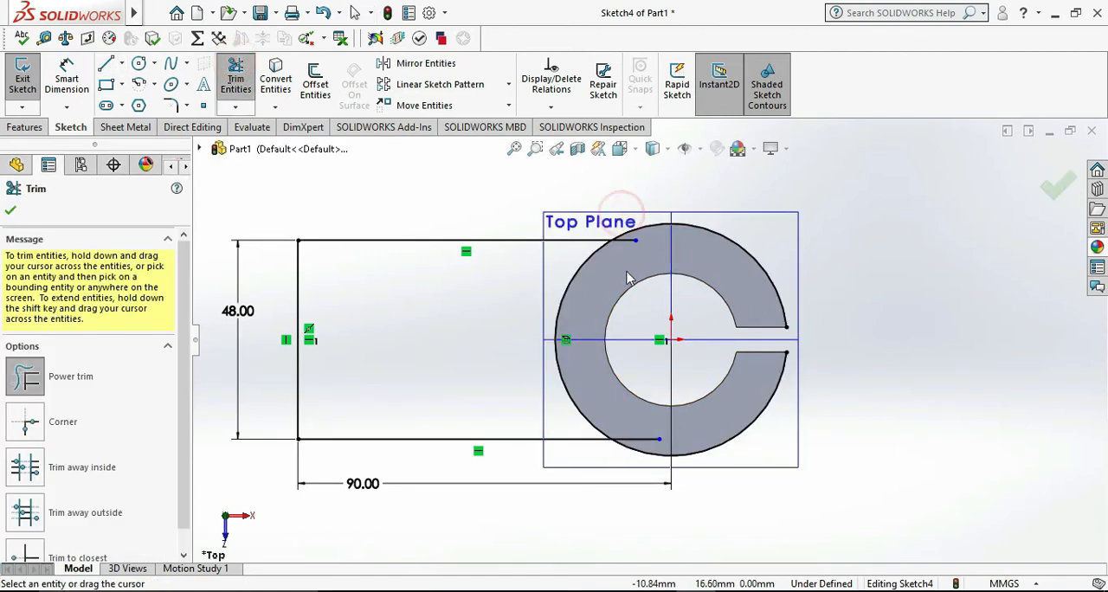
left_click_drag(622, 227, 622, 249)
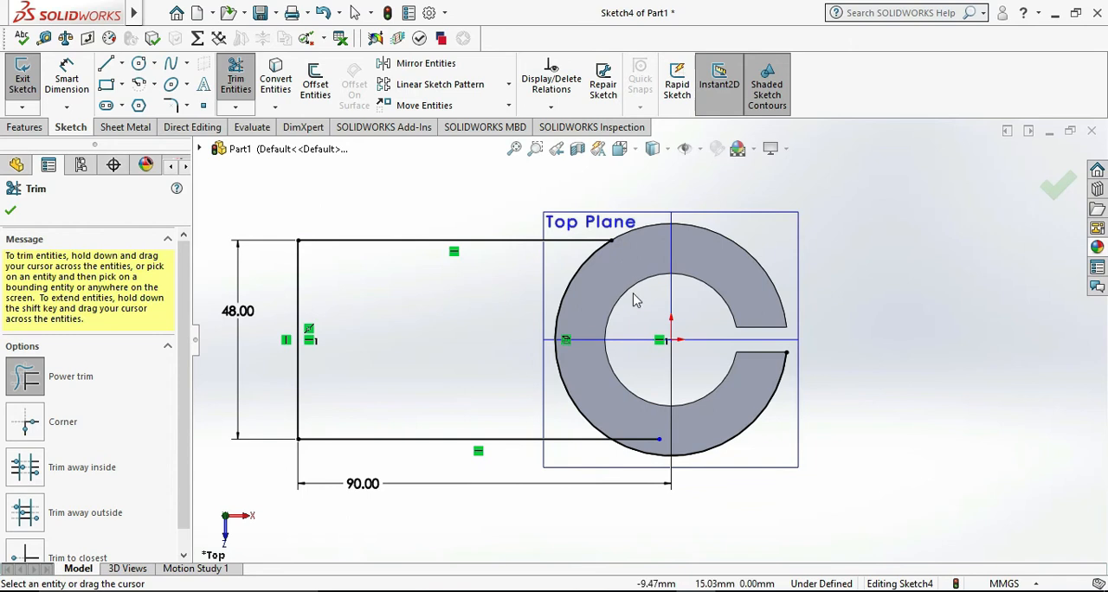
left_click_drag(636, 429, 638, 459)
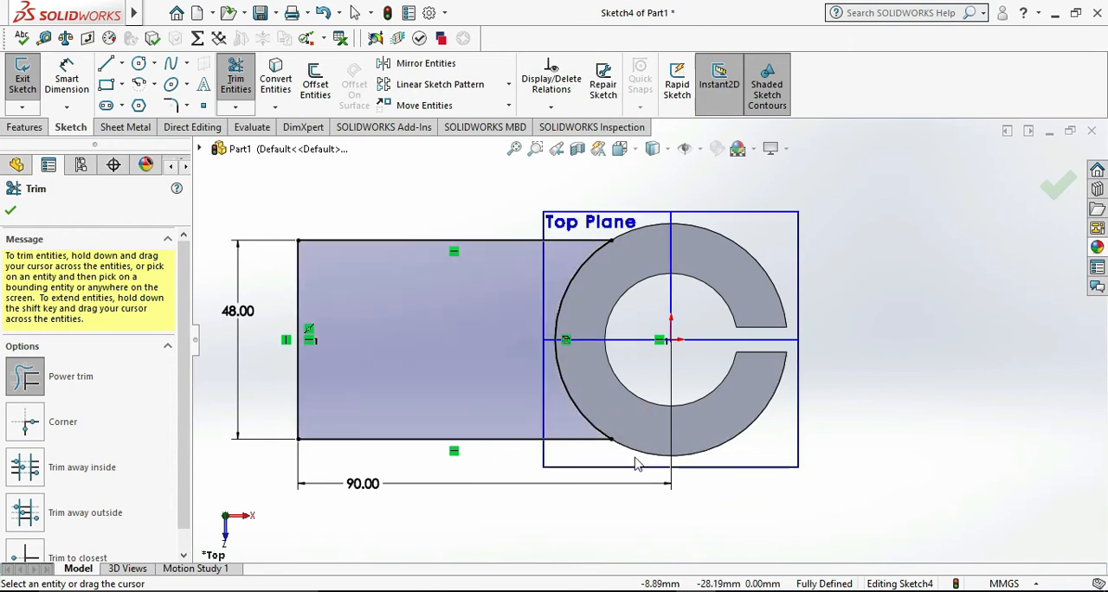
key("Escape")
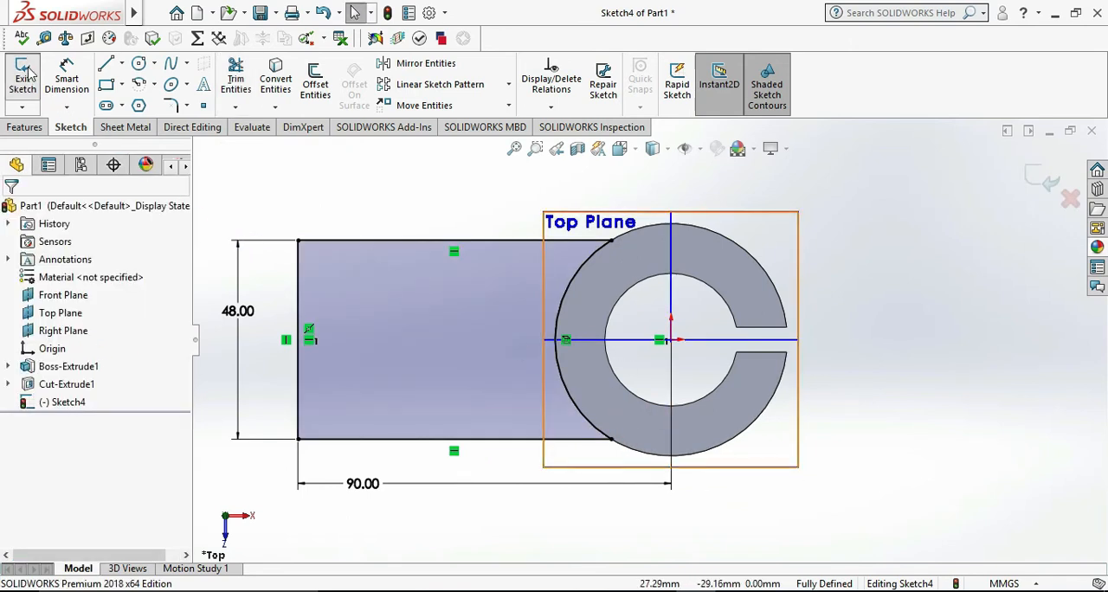